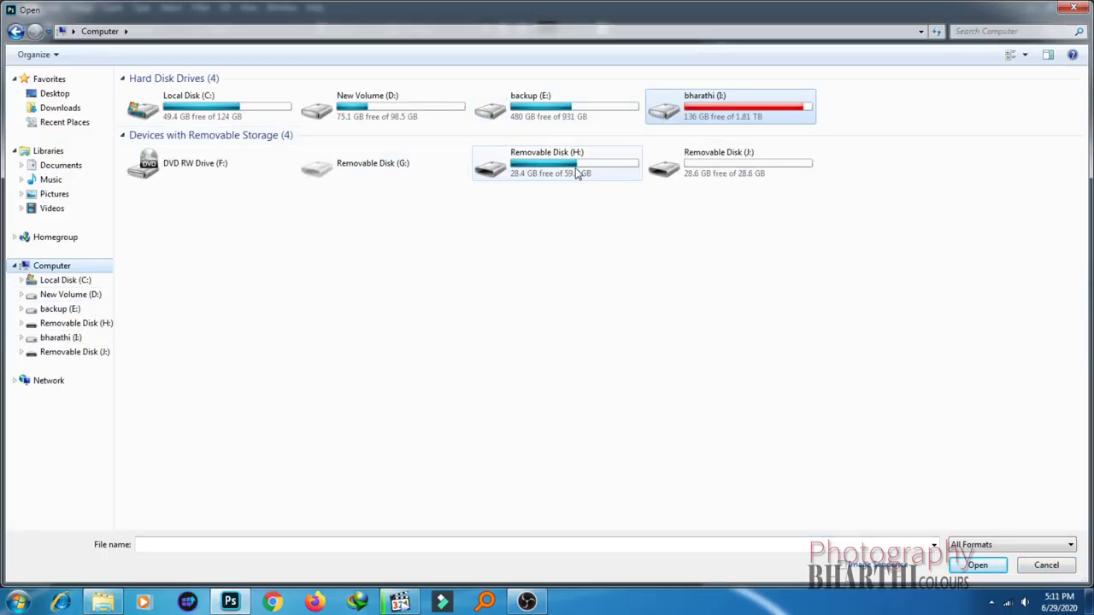
Step: Open the photo DSC09500 from Removable Disk (J:)
{"action": "double_click", "coordinate": [732, 177]}
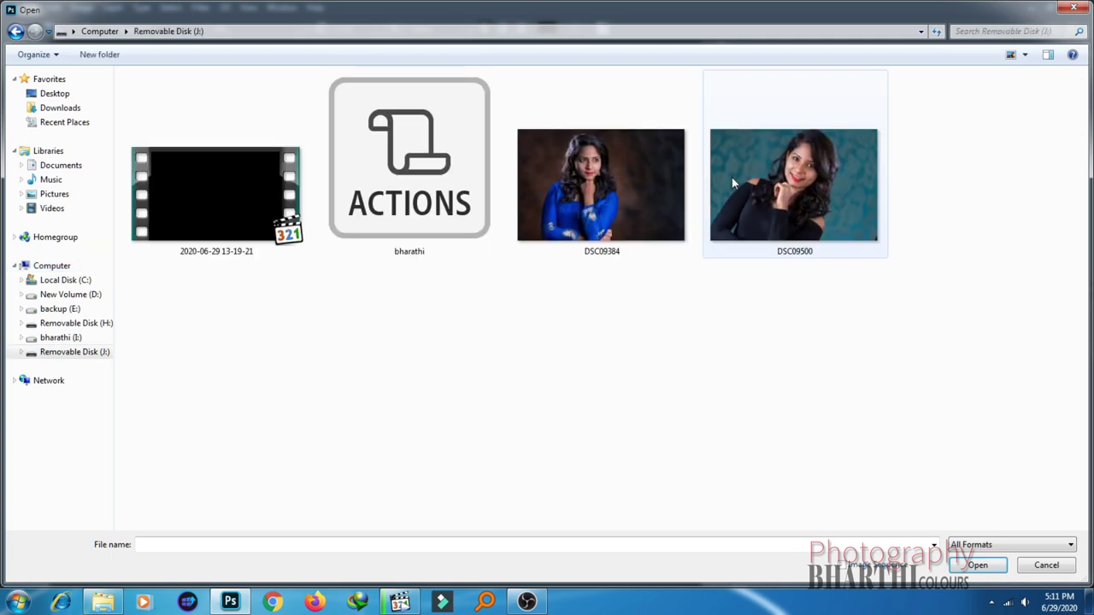
{"action": "left_click", "coordinate": [802, 198]}
{"action": "left_click", "coordinate": [954, 566]}
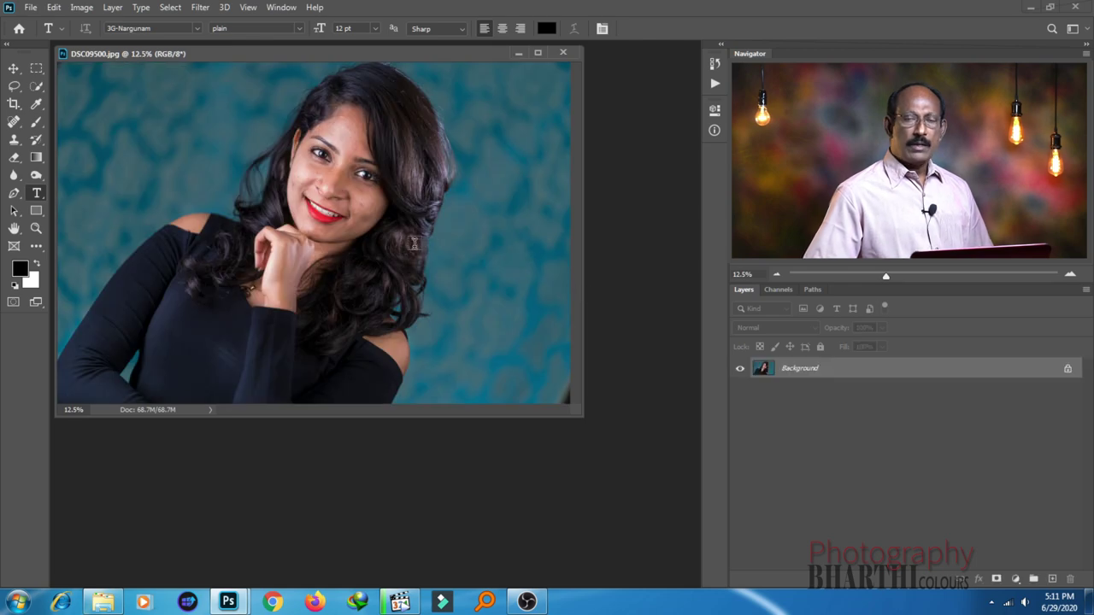
Step: Delete the empty Layer 1 above the background and activate the Spot Healing Brush
{"action": "scroll", "coordinate": [345, 225], "scroll_direction": "up", "scroll_amount": 2}
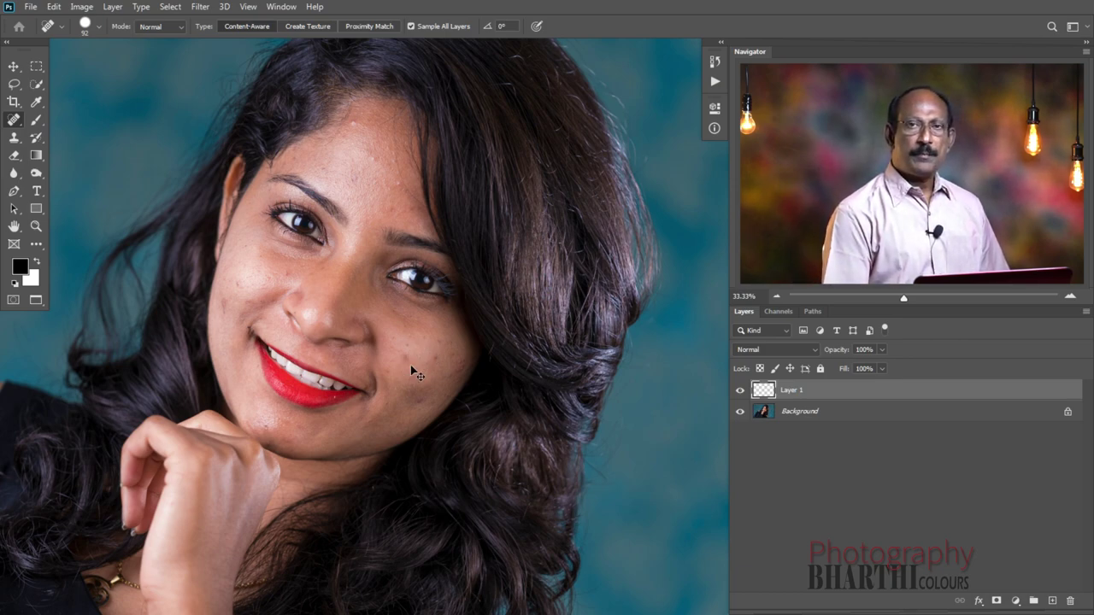
{"action": "key", "text": "Delete"}
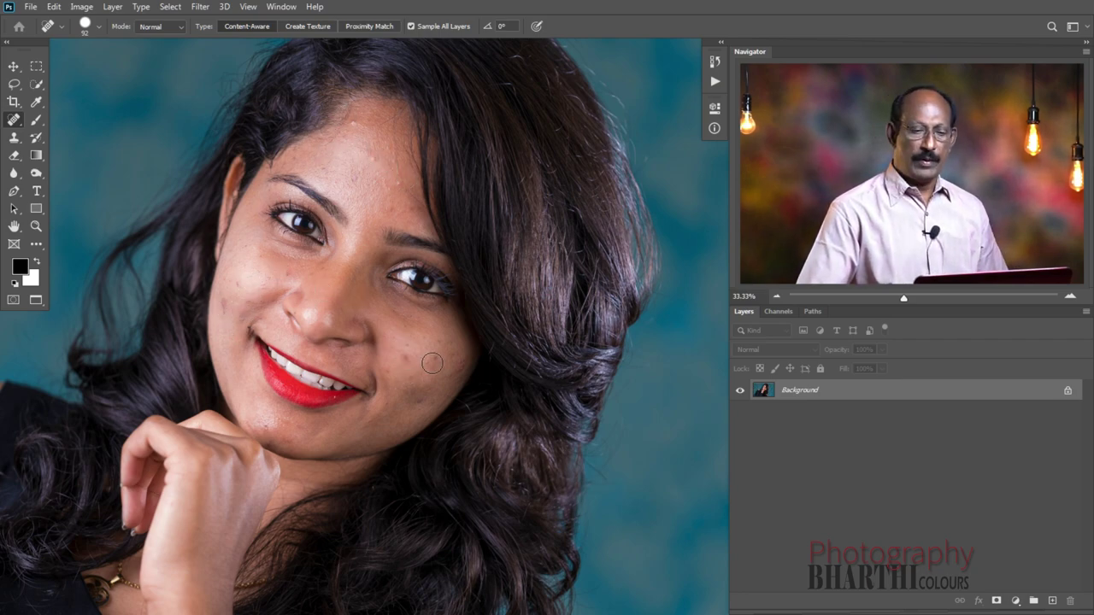
{"action": "right_click", "coordinate": [18, 124]}
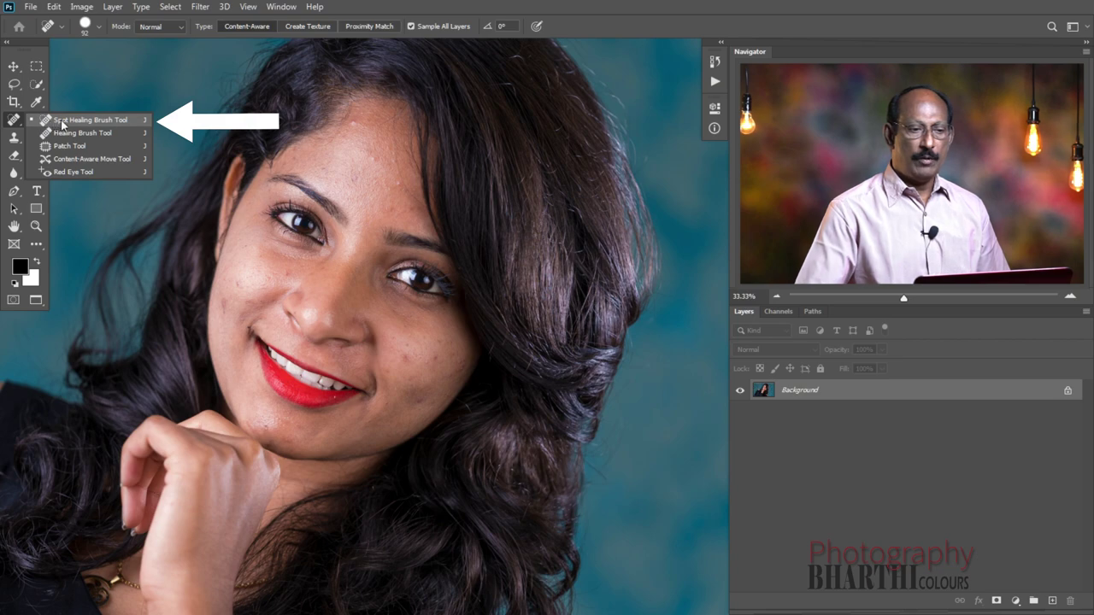
{"action": "left_click", "coordinate": [62, 123]}
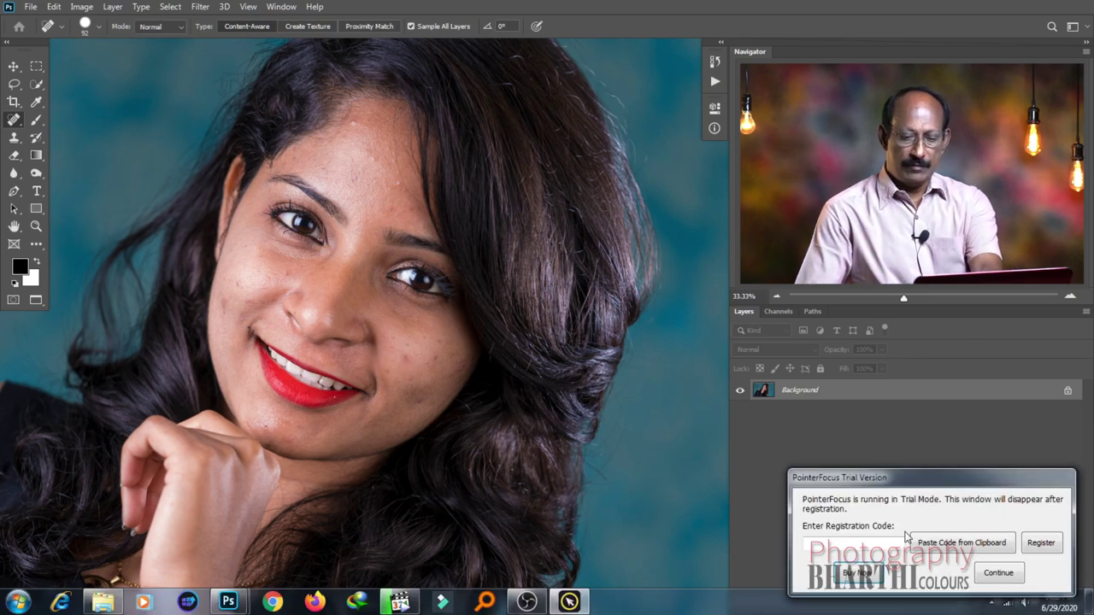
Step: Dismiss the PointerFocus trial notice and heal the blemishes on both cheeks and the chin with the healing brush at size 80
{"action": "left_click", "coordinate": [999, 573]}
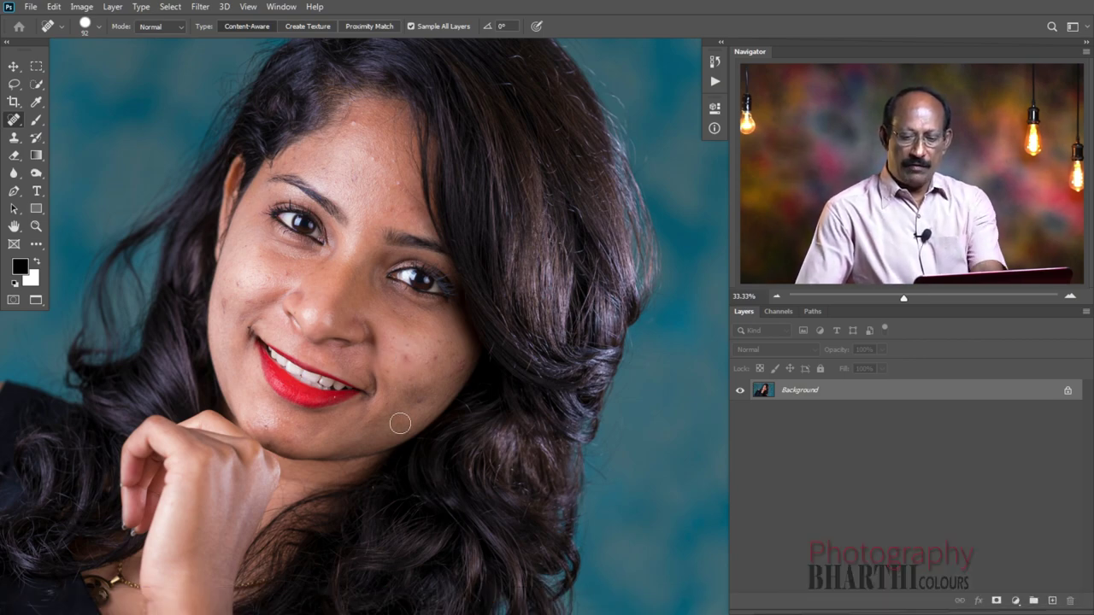
{"action": "left_click", "coordinate": [406, 374], "text": "ctrl"}
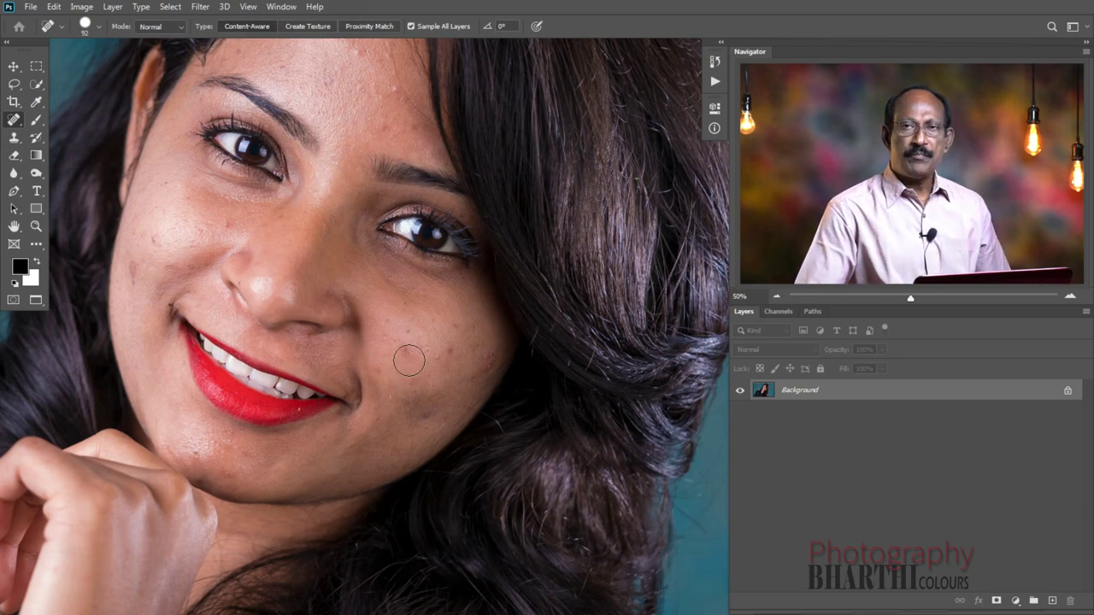
{"action": "key", "text": "bracketleft"}
{"action": "key", "text": "bracketleft"}
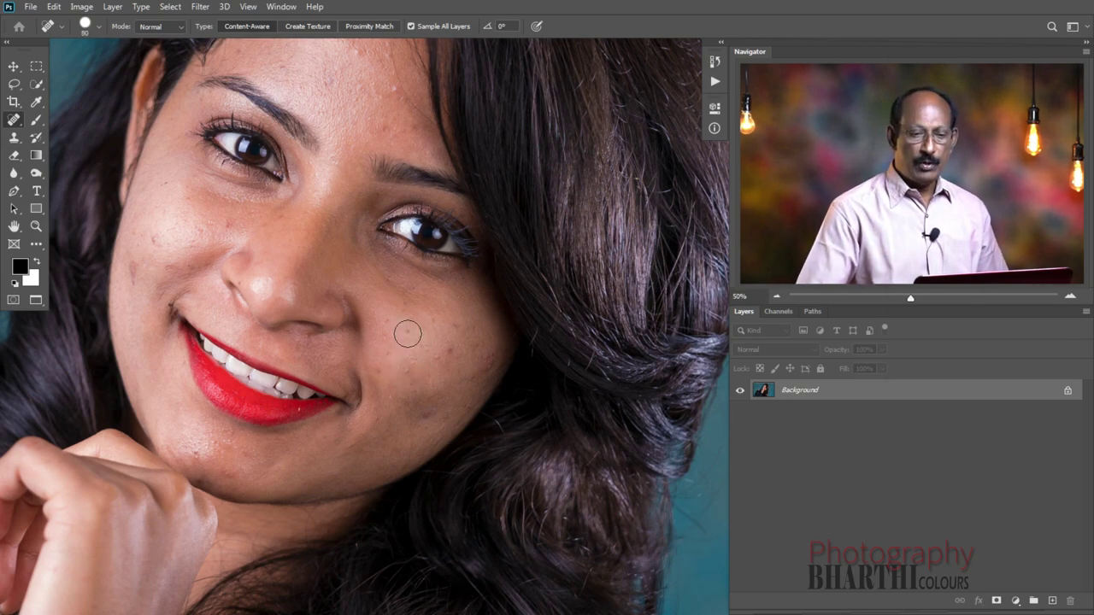
{"action": "left_click_drag", "start_coordinate": [409, 335], "coordinate": [474, 374]}
{"action": "left_click", "coordinate": [135, 271]}
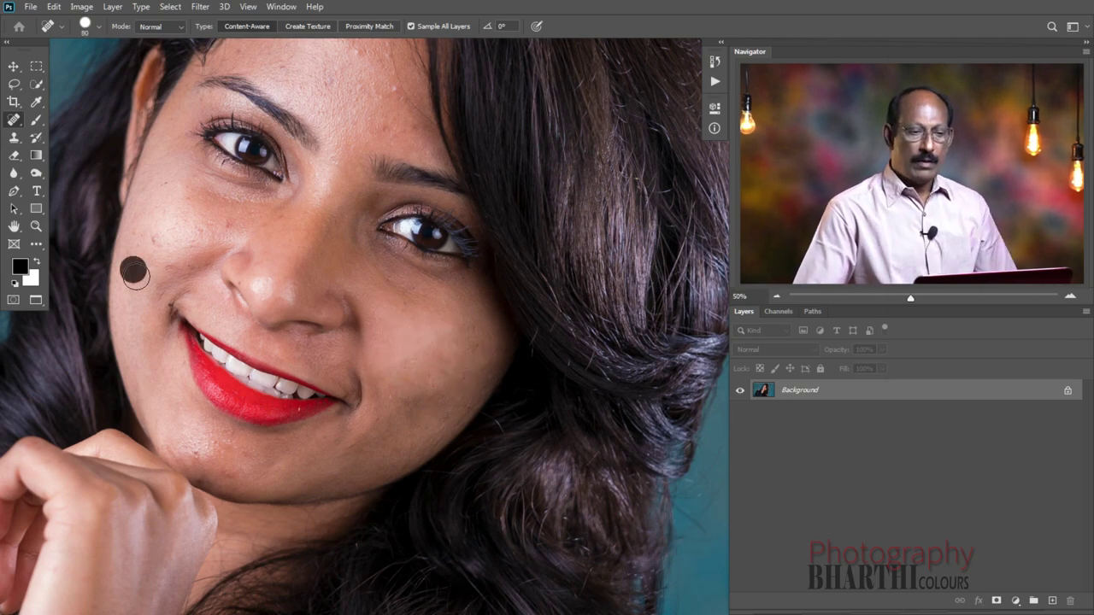
{"action": "left_click", "coordinate": [245, 459]}
Step: Remove the spots on the forehead with the Spot Healing Brush
{"action": "scroll", "coordinate": [245, 384], "scroll_direction": "up", "scroll_amount": 3}
{"action": "left_click", "coordinate": [339, 180]}
{"action": "left_click", "coordinate": [395, 215]}
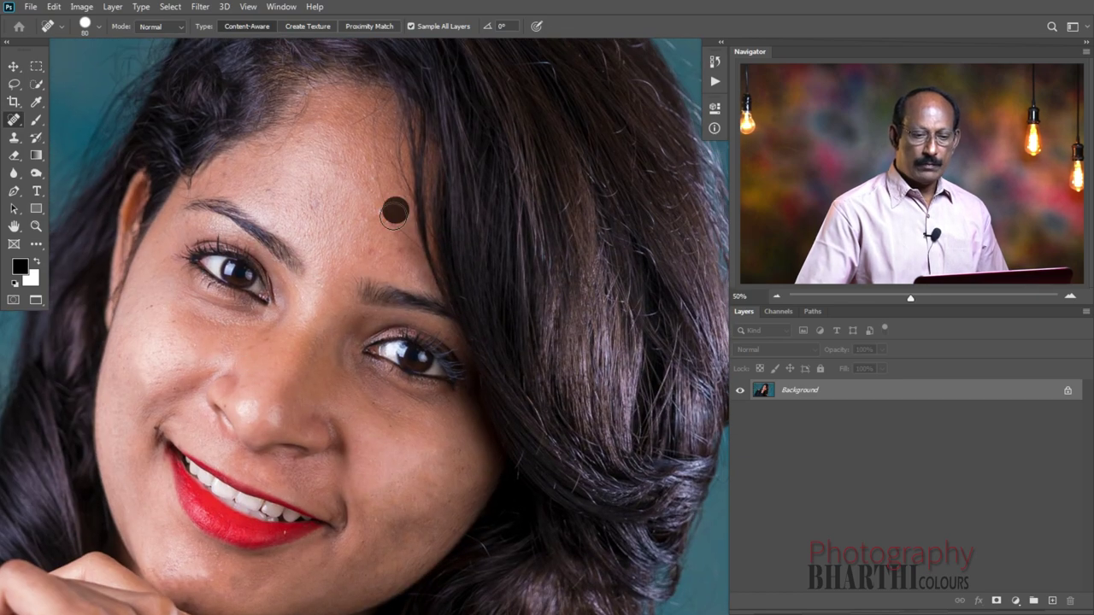
{"action": "left_click", "coordinate": [319, 210]}
Step: Reduce the healing brush size to 50 and heal the remaining marks on the chin below the lips
{"action": "scroll", "coordinate": [276, 305], "scroll_direction": "down", "scroll_amount": 3}
{"action": "key", "text": "bracketleft"}
{"action": "key", "text": "bracketleft"}
{"action": "key", "text": "bracketleft"}
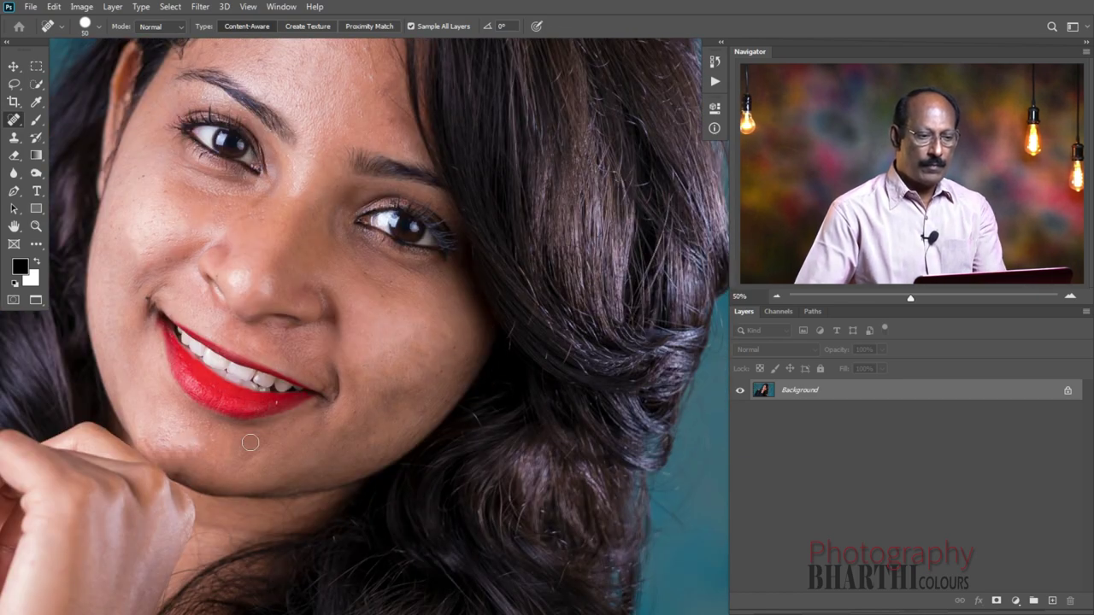
{"action": "left_click", "coordinate": [227, 454]}
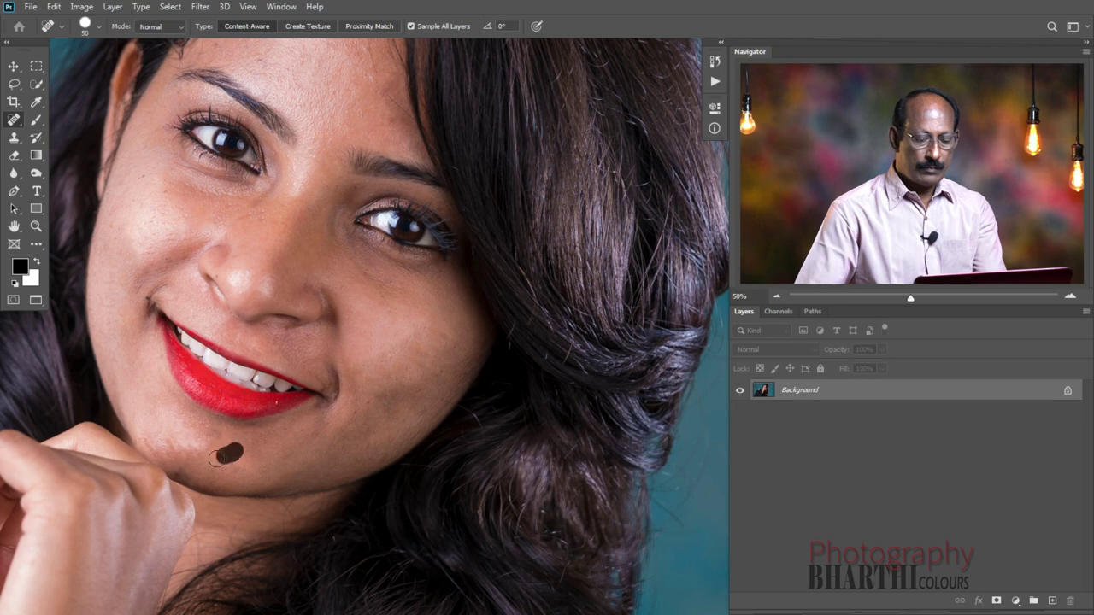
Step: Duplicate the retouched background layer twice
{"action": "scroll", "coordinate": [308, 217], "scroll_direction": "up", "scroll_amount": 3}
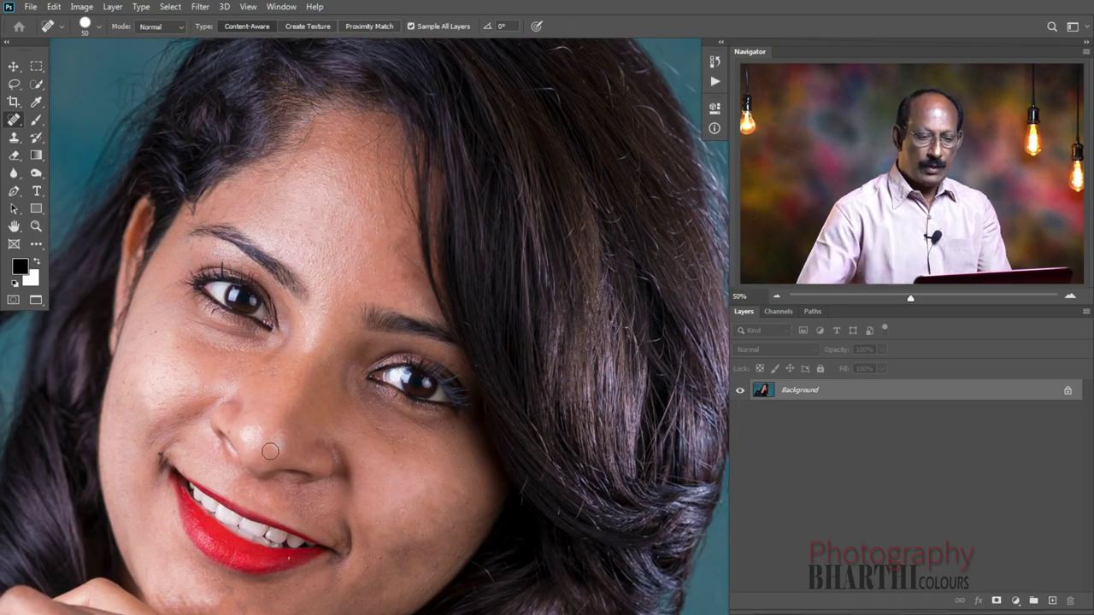
{"action": "scroll", "coordinate": [271, 452], "scroll_direction": "down", "scroll_amount": 3}
{"action": "scroll", "coordinate": [425, 313], "scroll_direction": "up", "scroll_amount": 2}
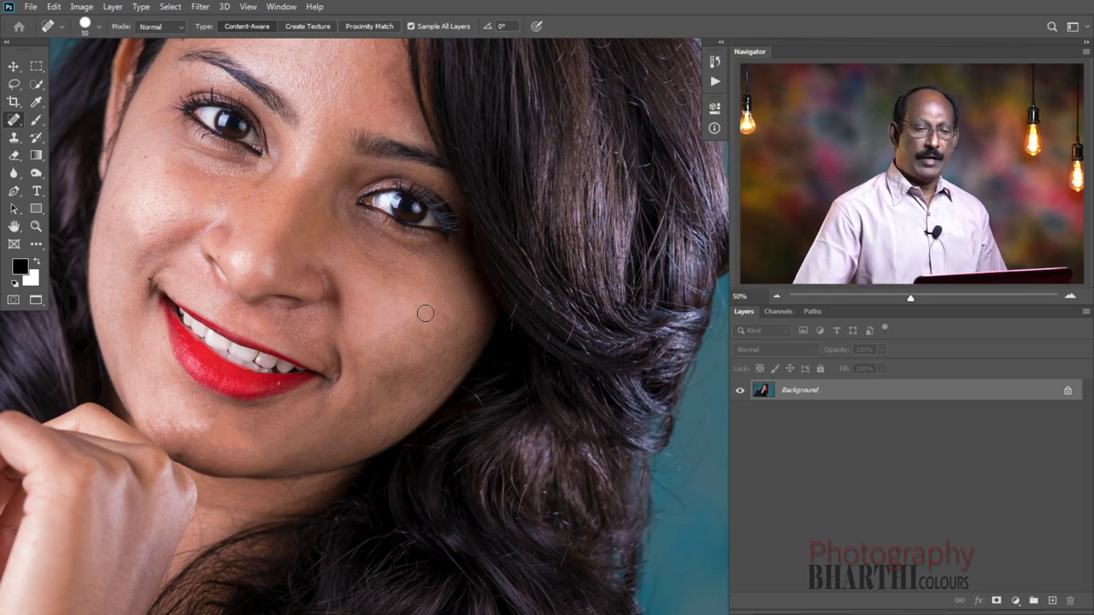
{"action": "left_click_drag", "start_coordinate": [352, 305], "coordinate": [410, 379]}
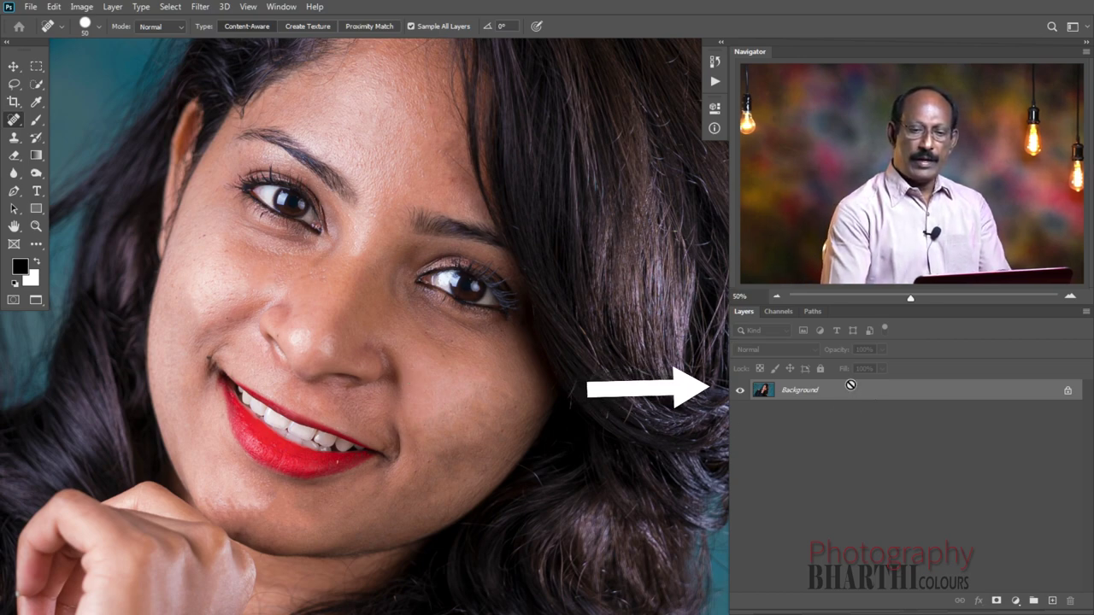
{"action": "key", "text": "ctrl+j"}
{"action": "key", "text": "ctrl+j"}
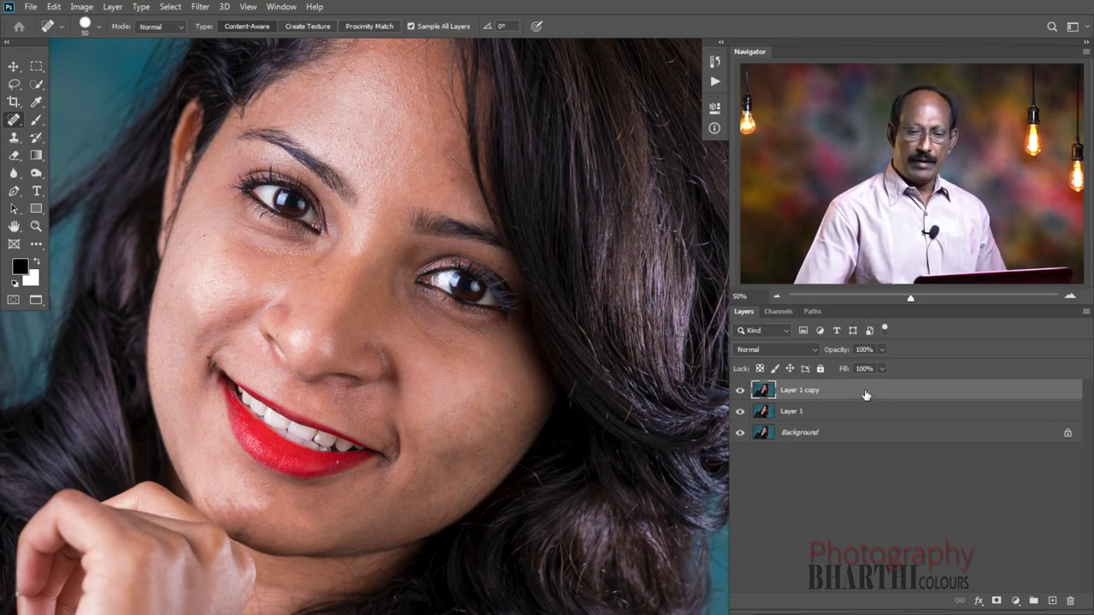
Step: Set the blend mode of Layer 1 copy to Vivid Light and invert the layer's colours
{"action": "left_click", "coordinate": [814, 350]}
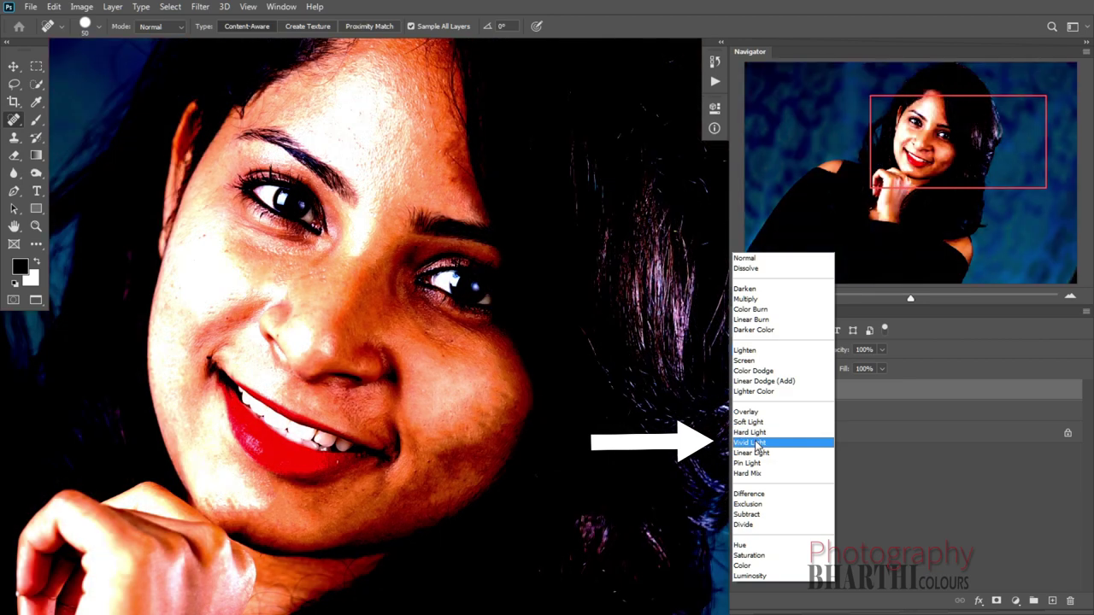
{"action": "left_click", "coordinate": [757, 444]}
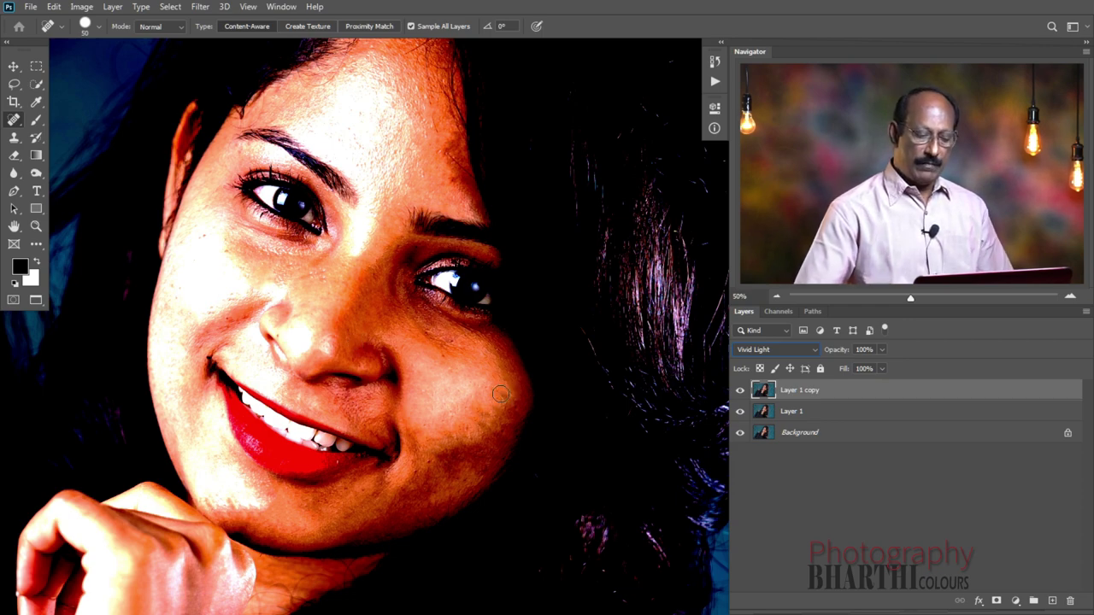
{"action": "key", "text": "ctrl+i"}
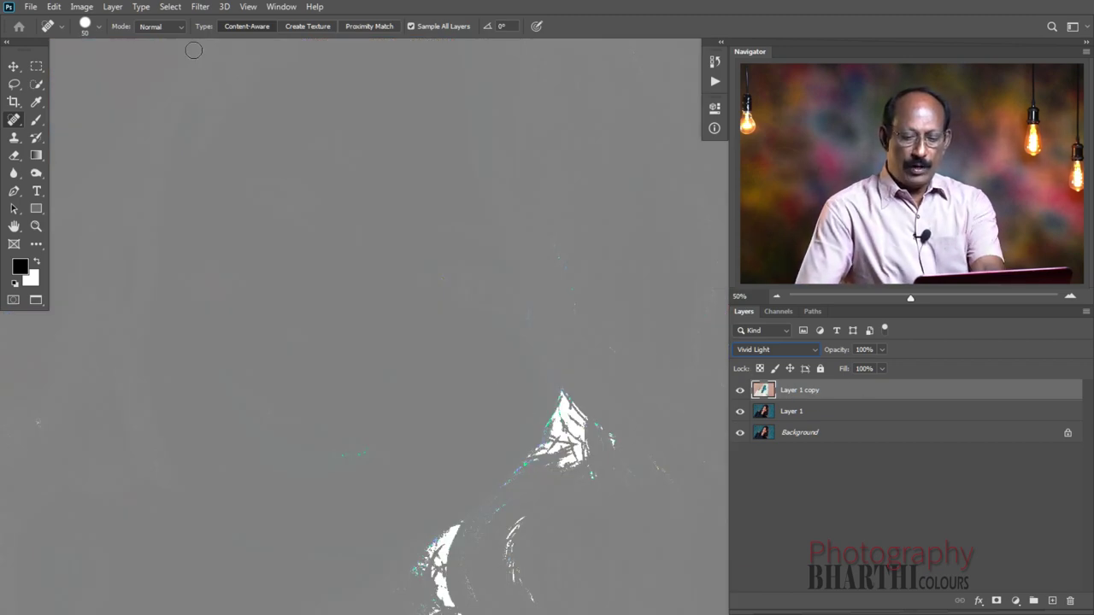
Step: Apply a Gaussian Blur with a radius of 20 pixels to the inverted top layer
{"action": "left_click", "coordinate": [200, 6]}
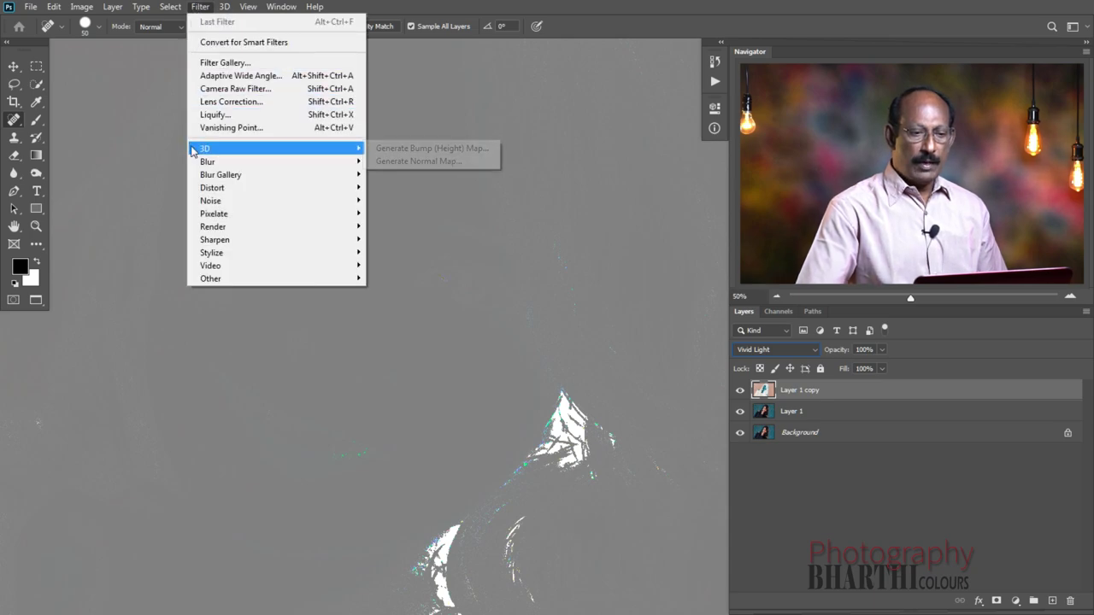
{"action": "mouse_move", "coordinate": [196, 162]}
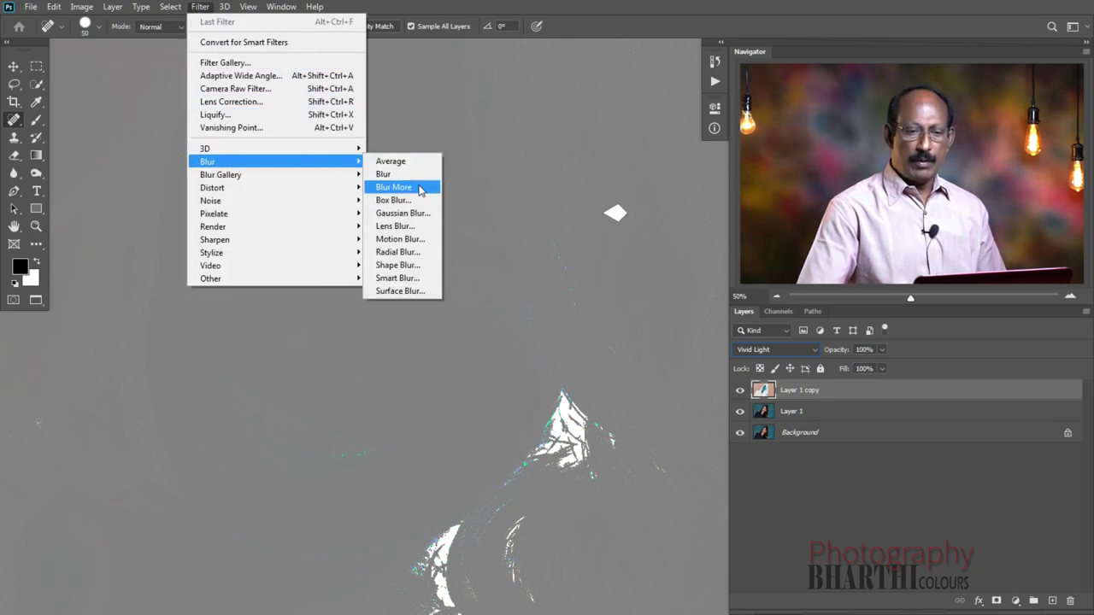
{"action": "left_click", "coordinate": [400, 213]}
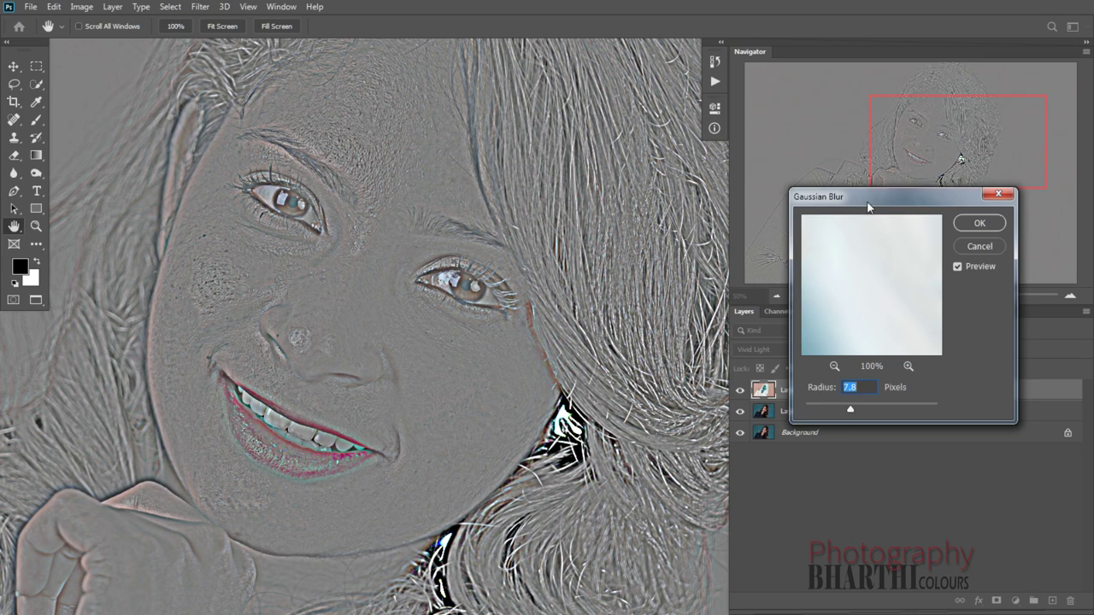
{"action": "left_click_drag", "start_coordinate": [868, 207], "coordinate": [730, 341]}
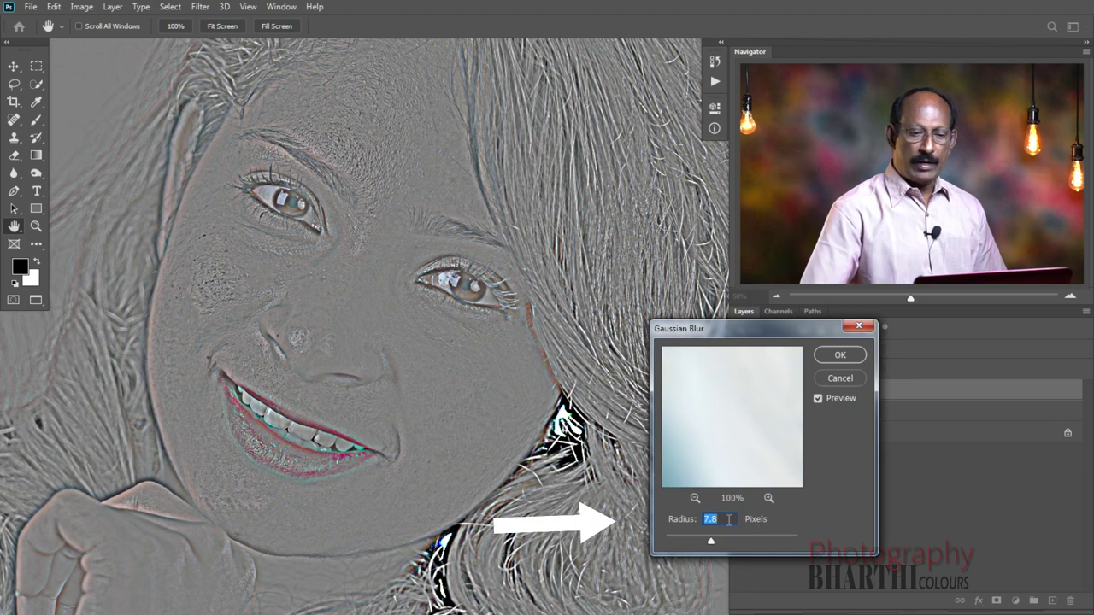
{"action": "type", "text": "2"}
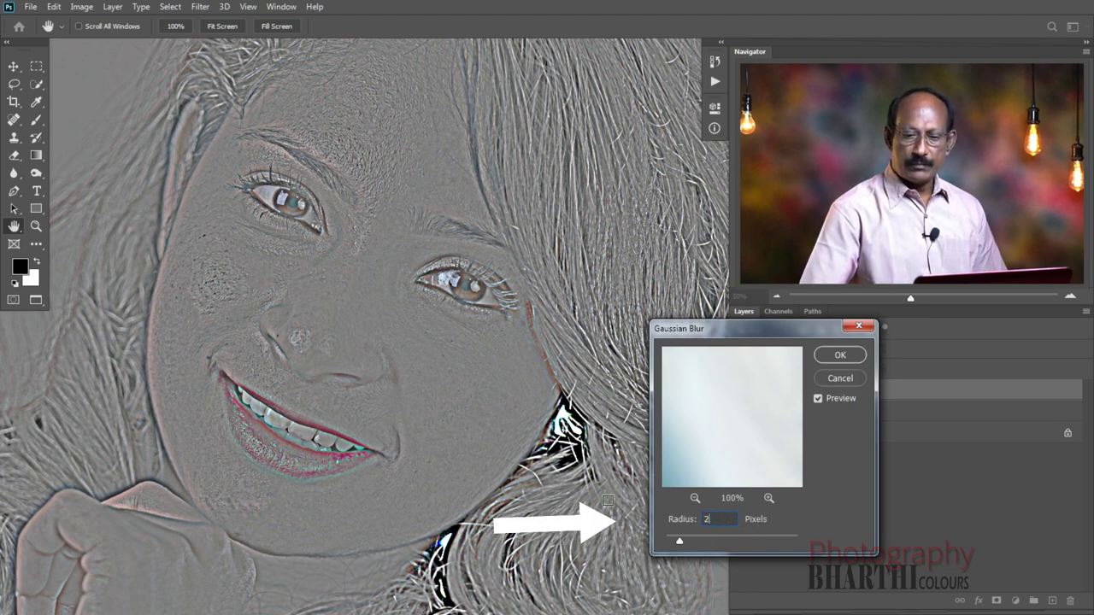
{"action": "type", "text": "0"}
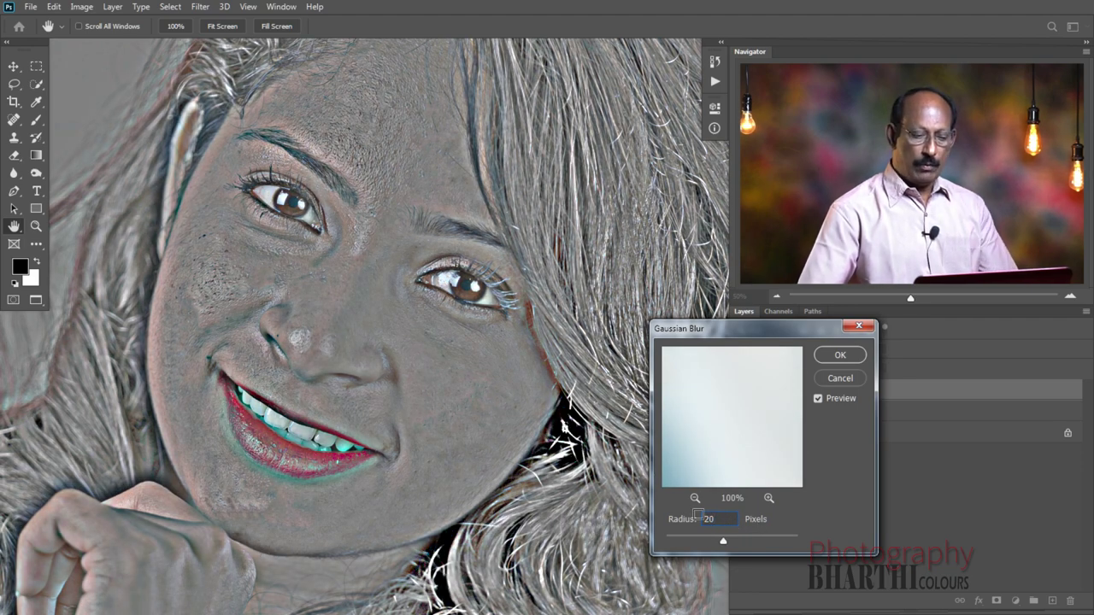
{"action": "left_click", "coordinate": [839, 356]}
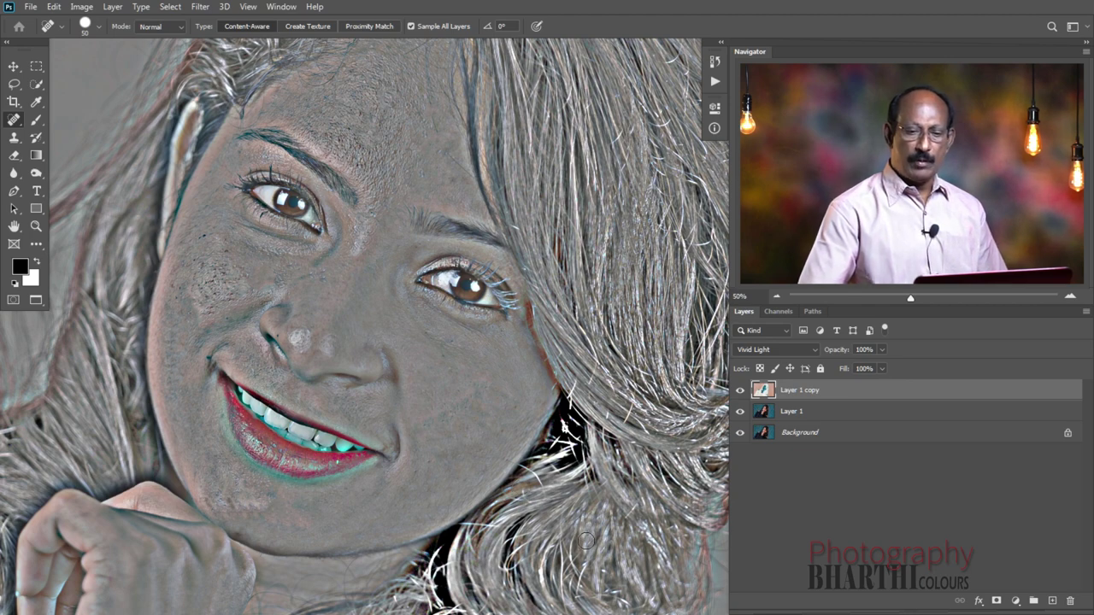
Step: Merge Layer 1 copy with Layer 1 and desaturate the merged layer
{"action": "left_click", "coordinate": [856, 417], "text": "shift"}
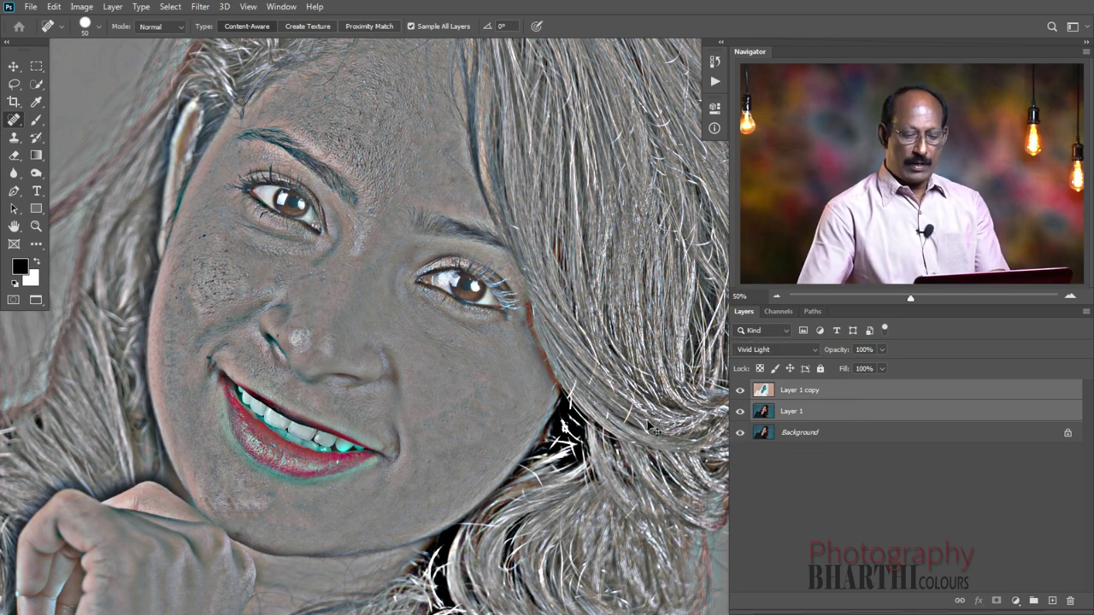
{"action": "key", "text": "ctrl+e"}
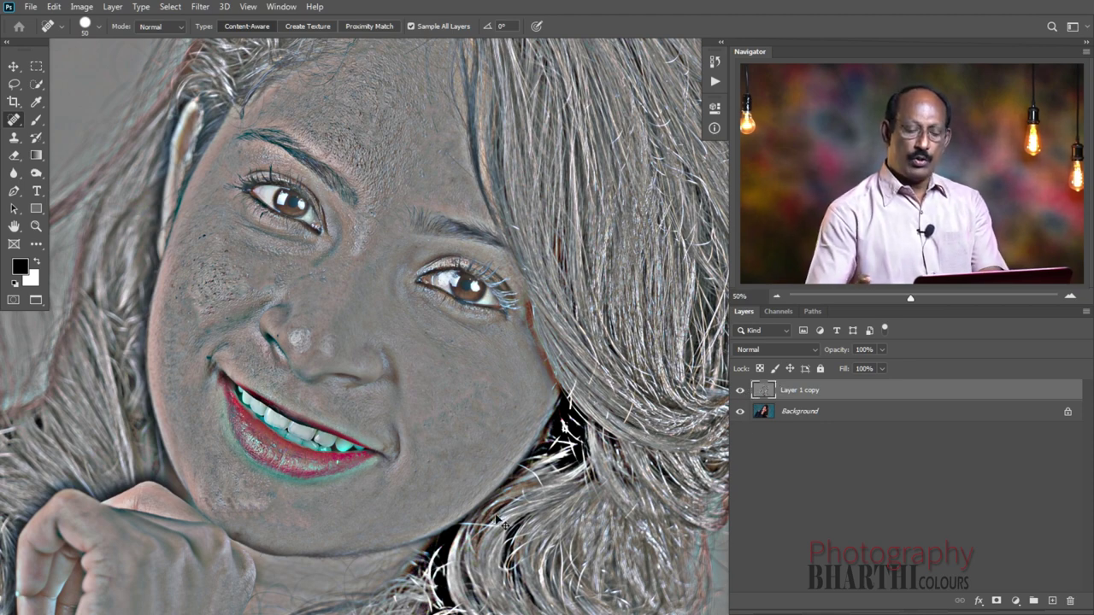
{"action": "key", "text": "ctrl+shift+u"}
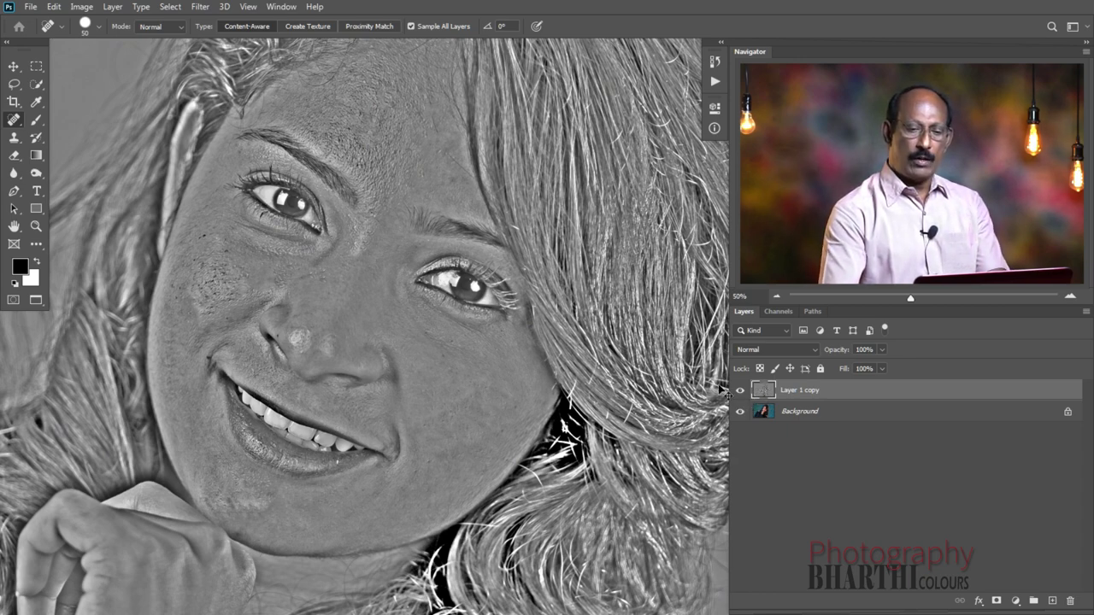
Step: Invert the desaturated layer and set its blend mode to Overlay
{"action": "key", "text": "ctrl+i"}
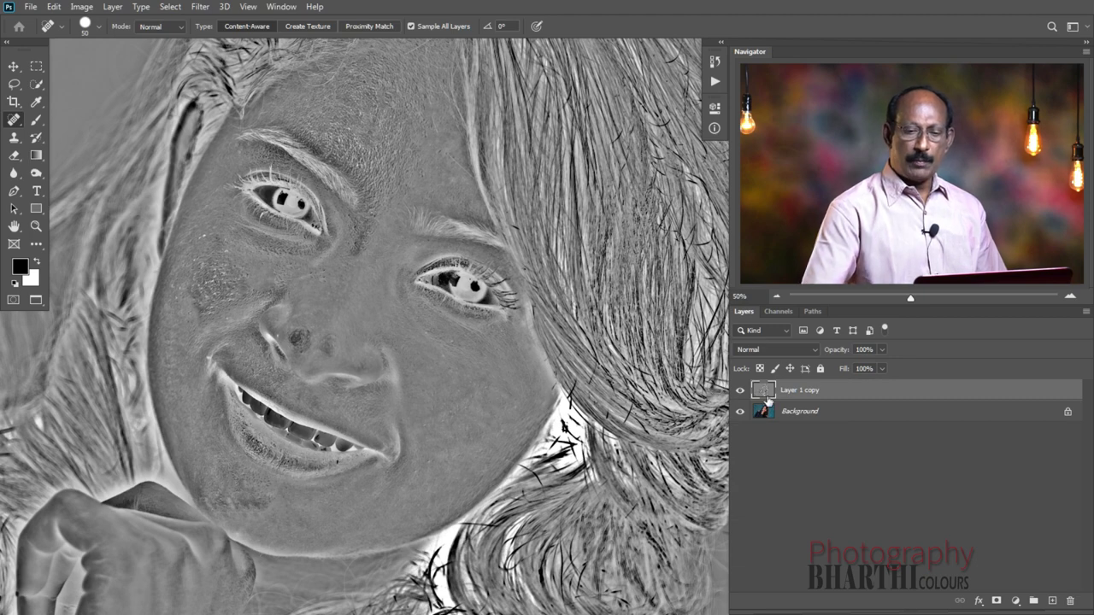
{"action": "left_click", "coordinate": [815, 349]}
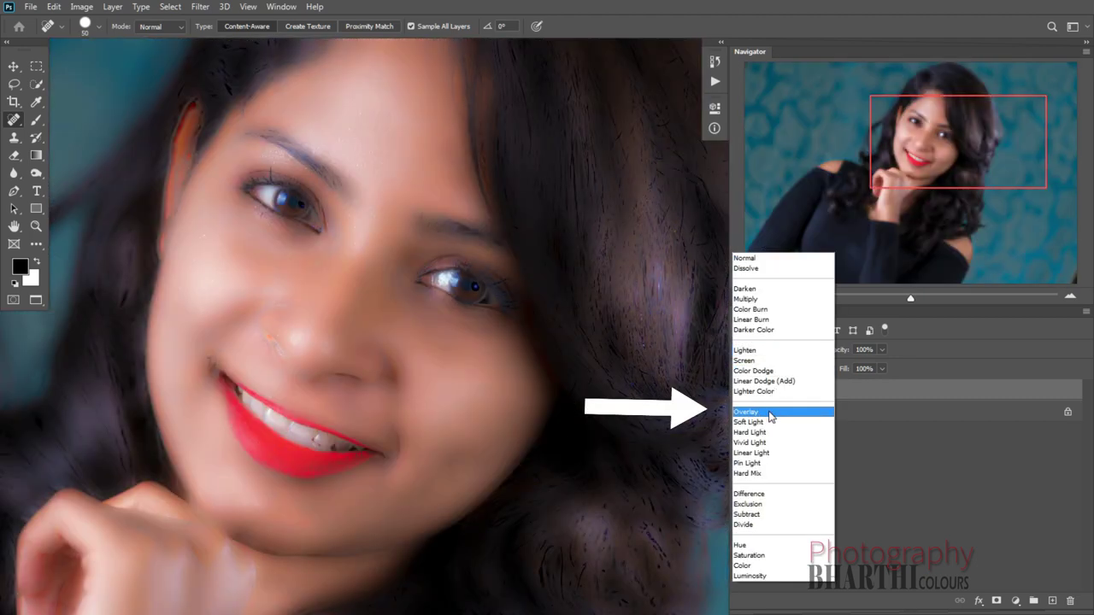
{"action": "left_click", "coordinate": [771, 414]}
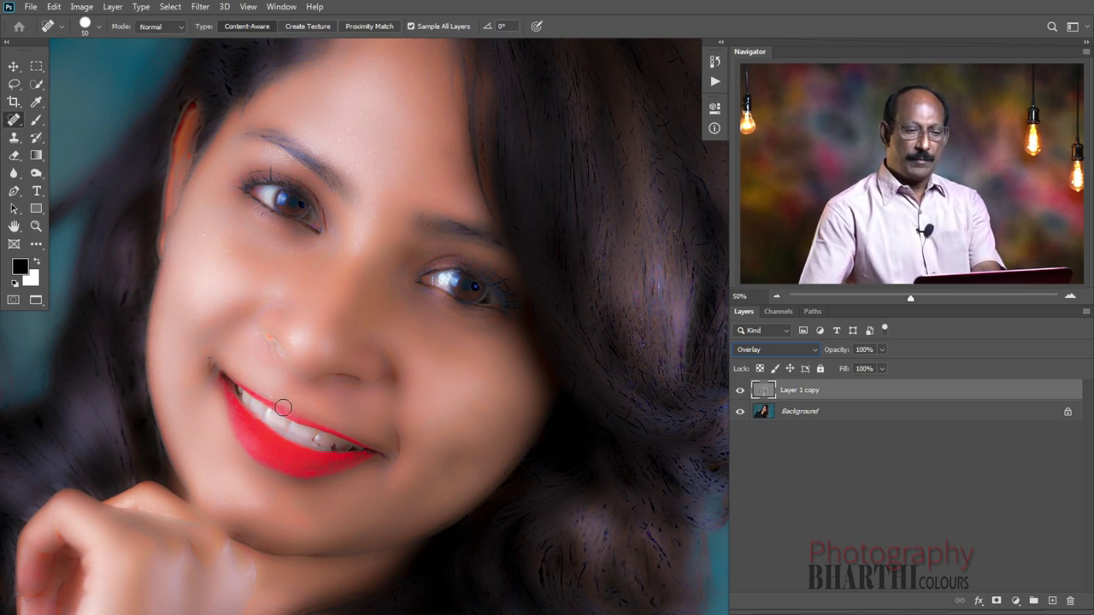
Step: Open the Gaussian Blur filter for the inverted Overlay layer, with the face in view
{"action": "scroll", "coordinate": [282, 409], "scroll_direction": "up", "scroll_amount": 1}
{"action": "scroll", "coordinate": [430, 219], "scroll_direction": "up", "scroll_amount": 3}
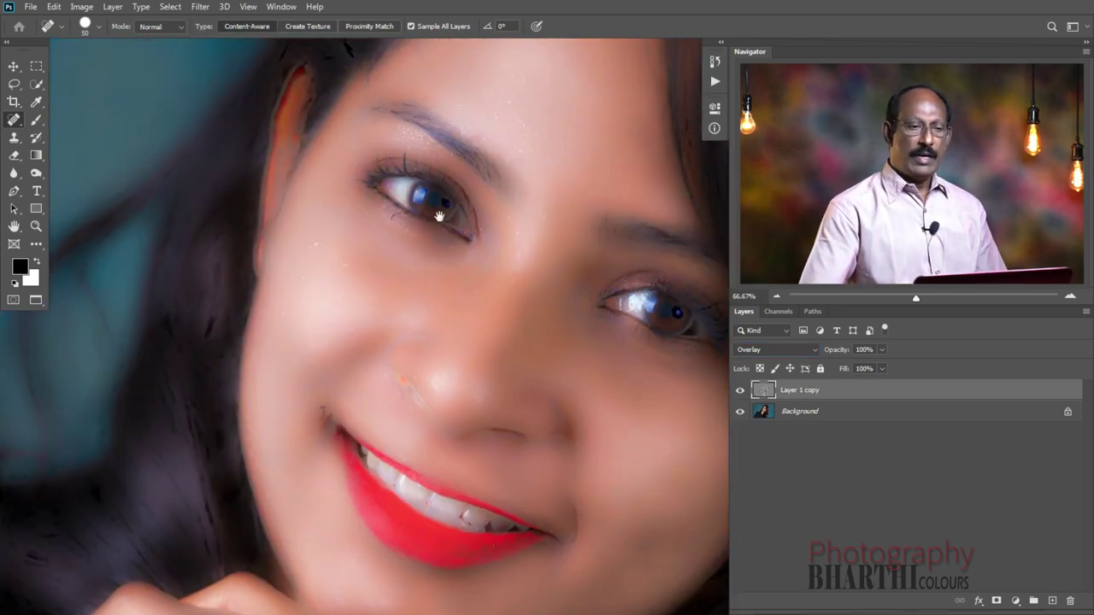
{"action": "left_click_drag", "start_coordinate": [439, 217], "coordinate": [268, 267]}
{"action": "left_click_drag", "start_coordinate": [450, 257], "coordinate": [453, 326]}
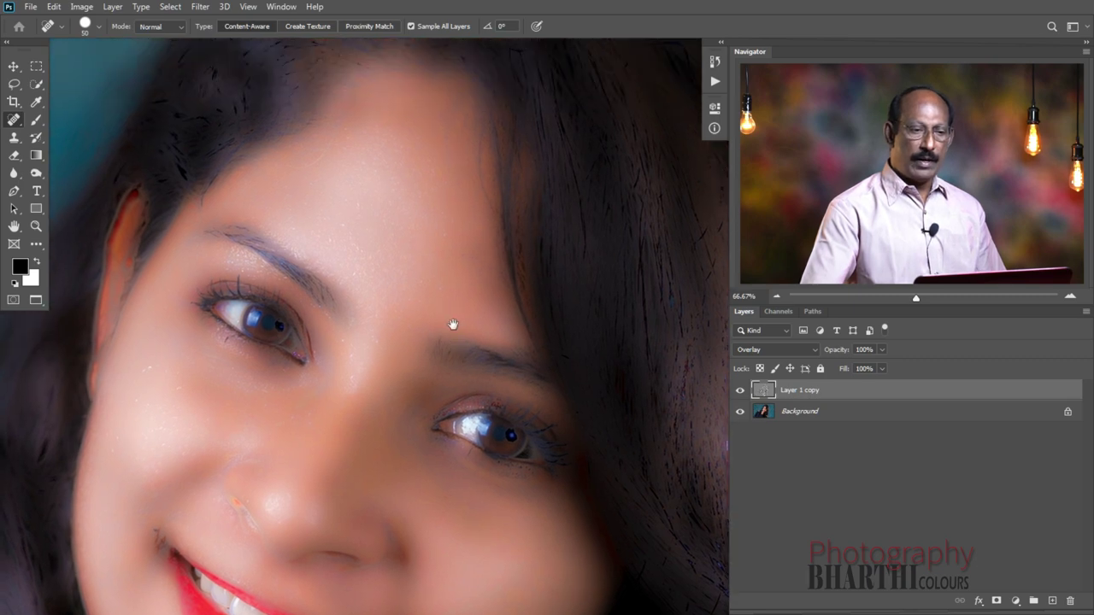
{"action": "left_click", "coordinate": [202, 7]}
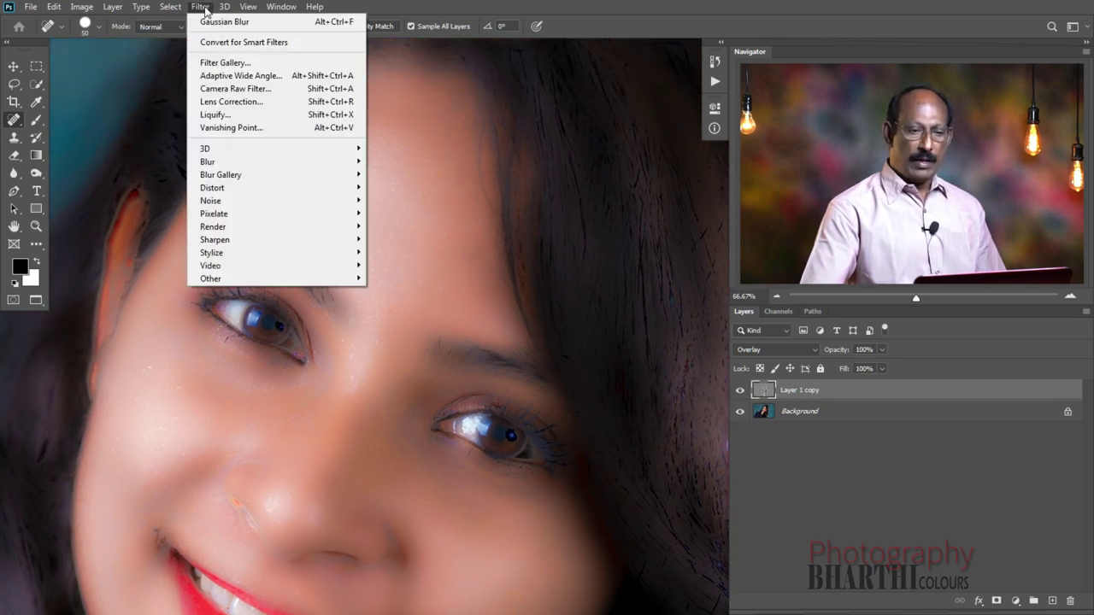
{"action": "mouse_move", "coordinate": [237, 163]}
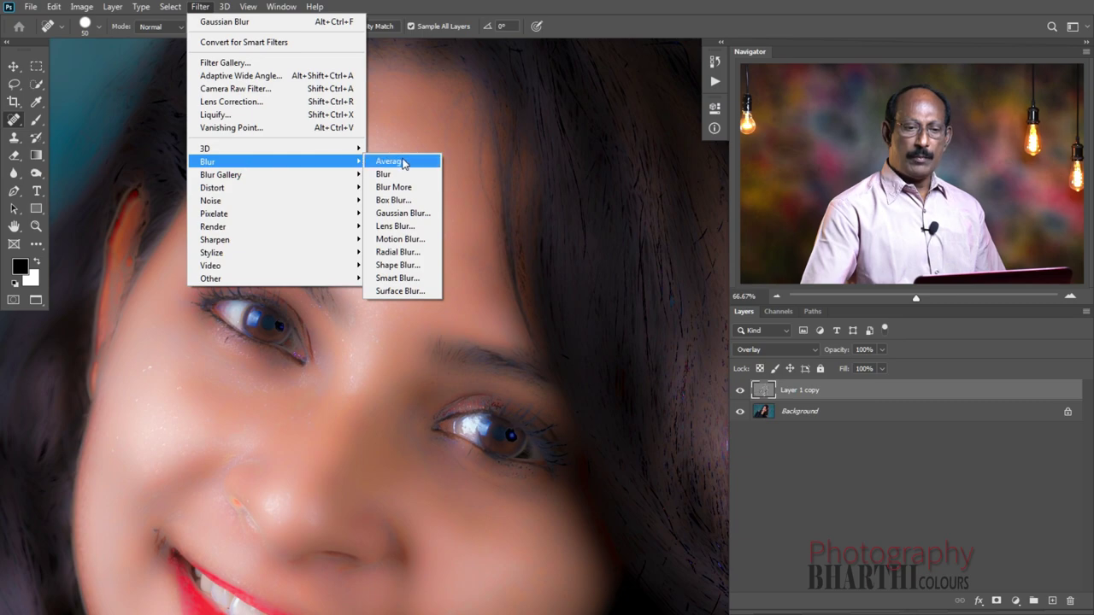
{"action": "left_click", "coordinate": [408, 213]}
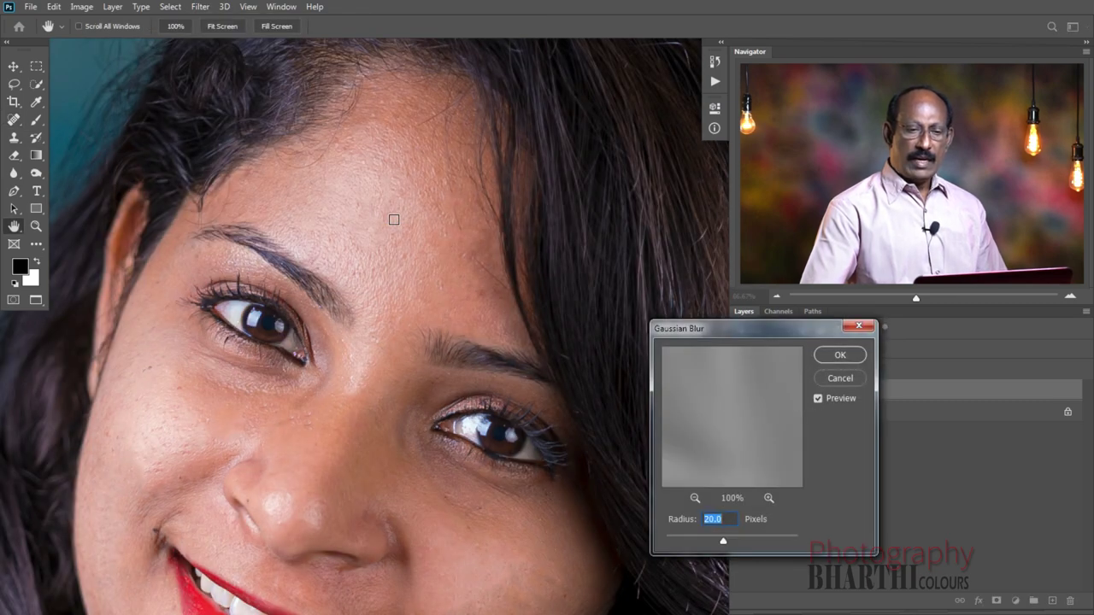
{"action": "left_click_drag", "start_coordinate": [391, 391], "coordinate": [390, 215]}
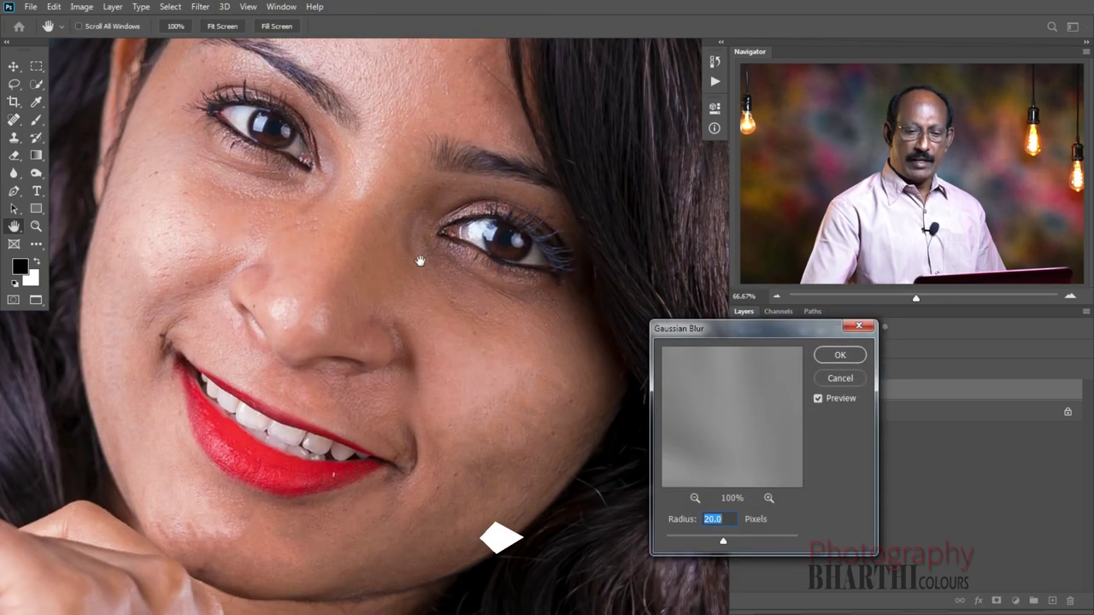
{"action": "left_click_drag", "start_coordinate": [441, 294], "coordinate": [436, 326]}
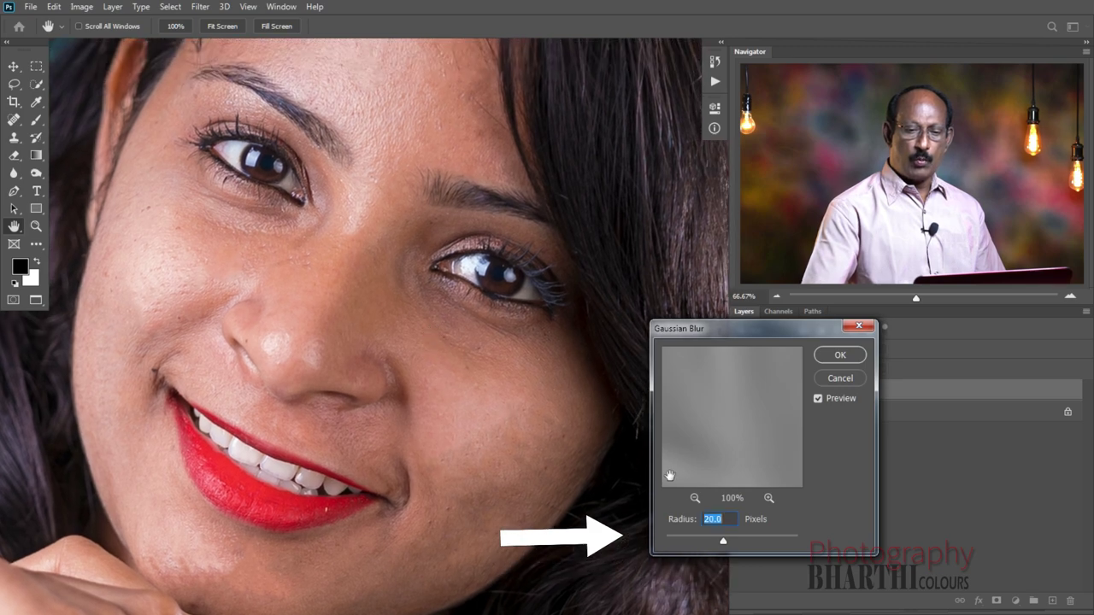
Step: Try Gaussian Blur radii of 135.9 and 0.2 pixels to compare their effect on the skin
{"action": "left_click_drag", "start_coordinate": [725, 541], "coordinate": [760, 541]}
{"action": "left_click", "coordinate": [991, 575]}
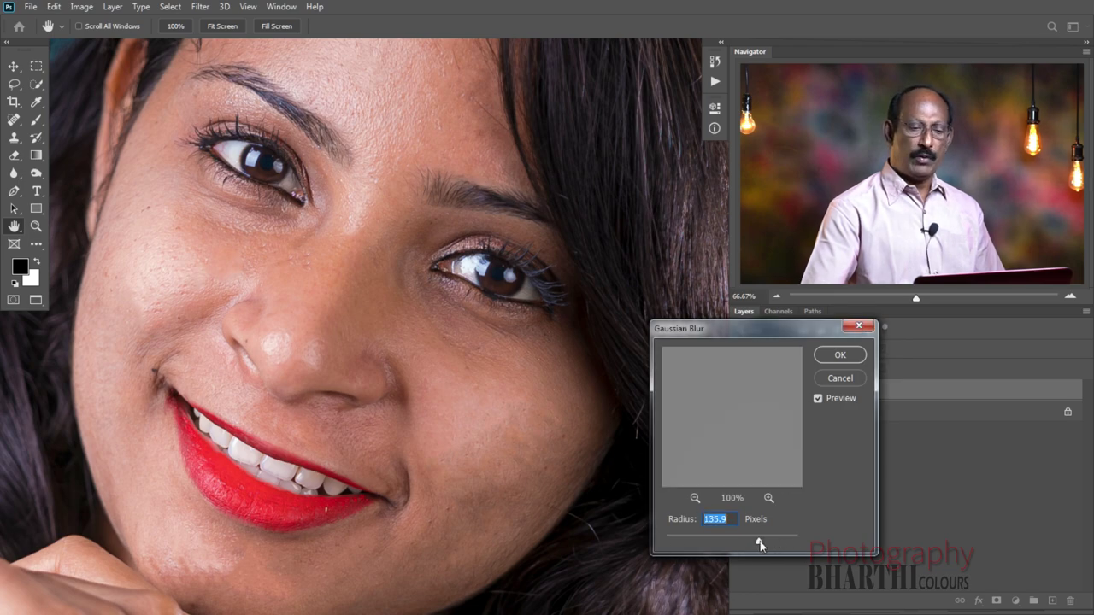
{"action": "left_click_drag", "start_coordinate": [655, 538], "coordinate": [669, 546]}
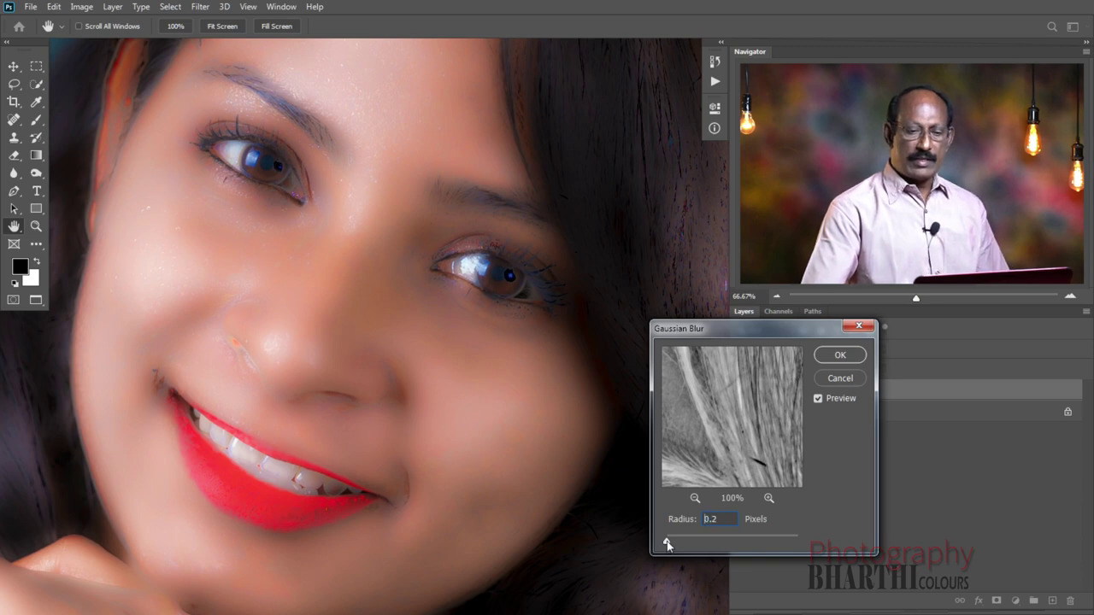
{"action": "left_click_drag", "start_coordinate": [675, 544], "coordinate": [709, 545]}
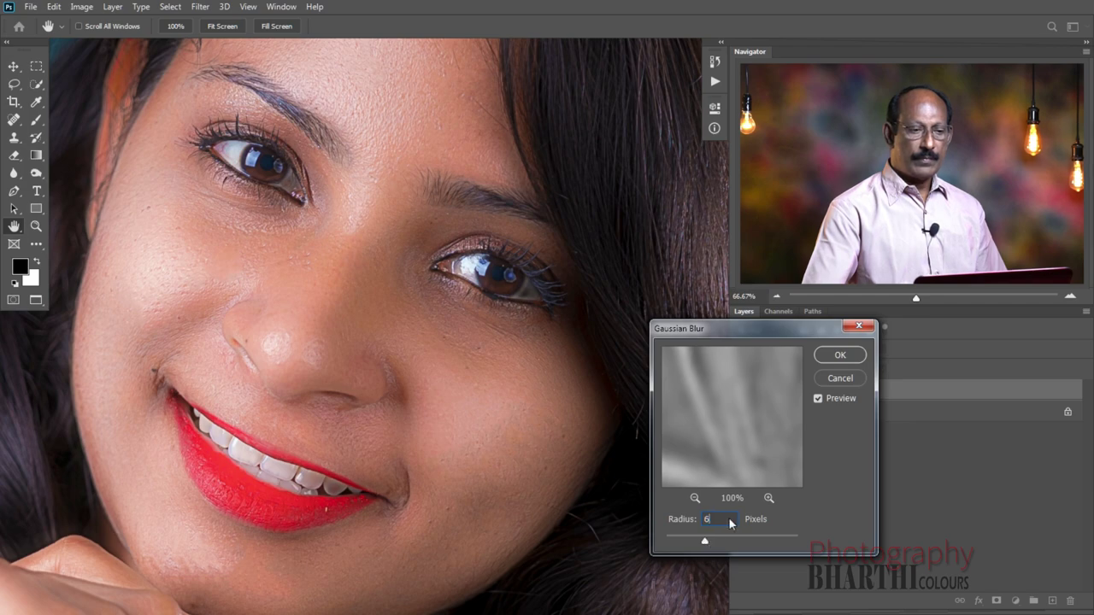
Step: Set the Gaussian Blur radius to 8 pixels and apply the filter to Layer 1 copy
{"action": "type", "text": "7"}
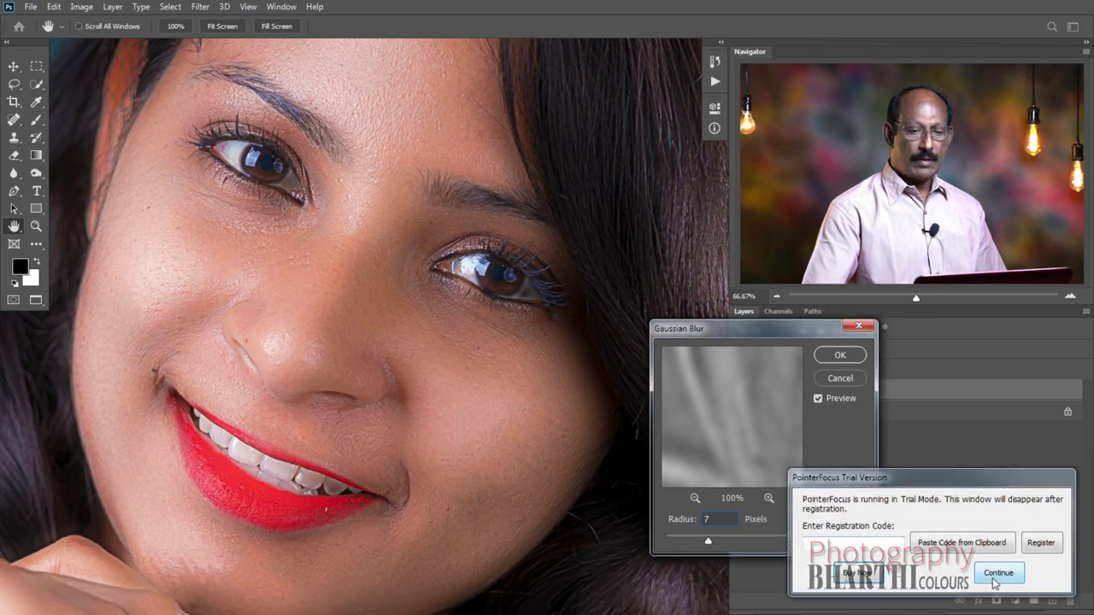
{"action": "left_click", "coordinate": [993, 577]}
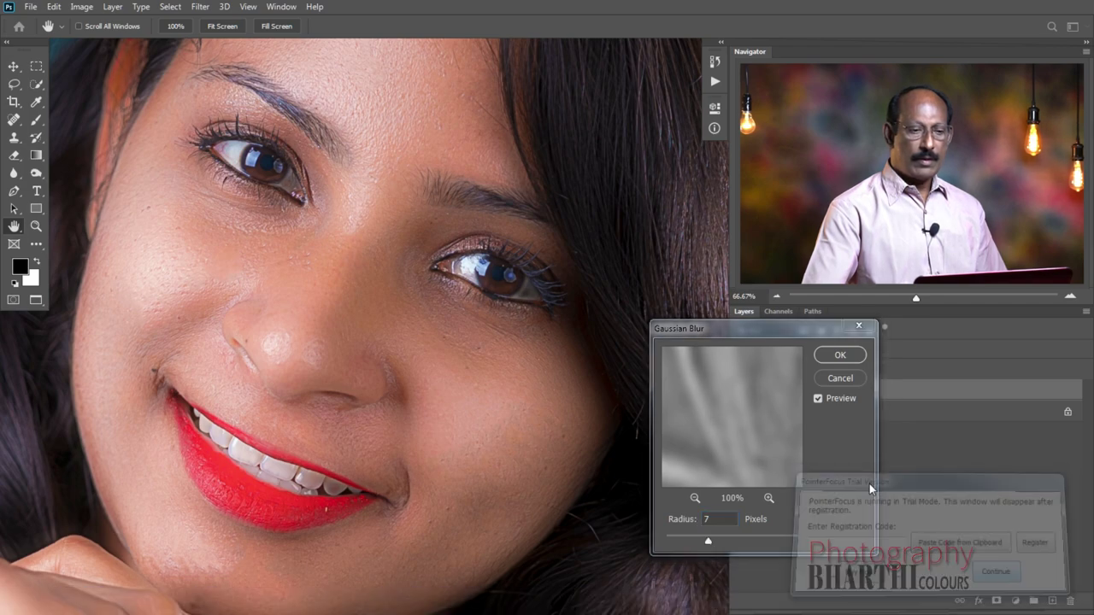
{"action": "left_click", "coordinate": [695, 520]}
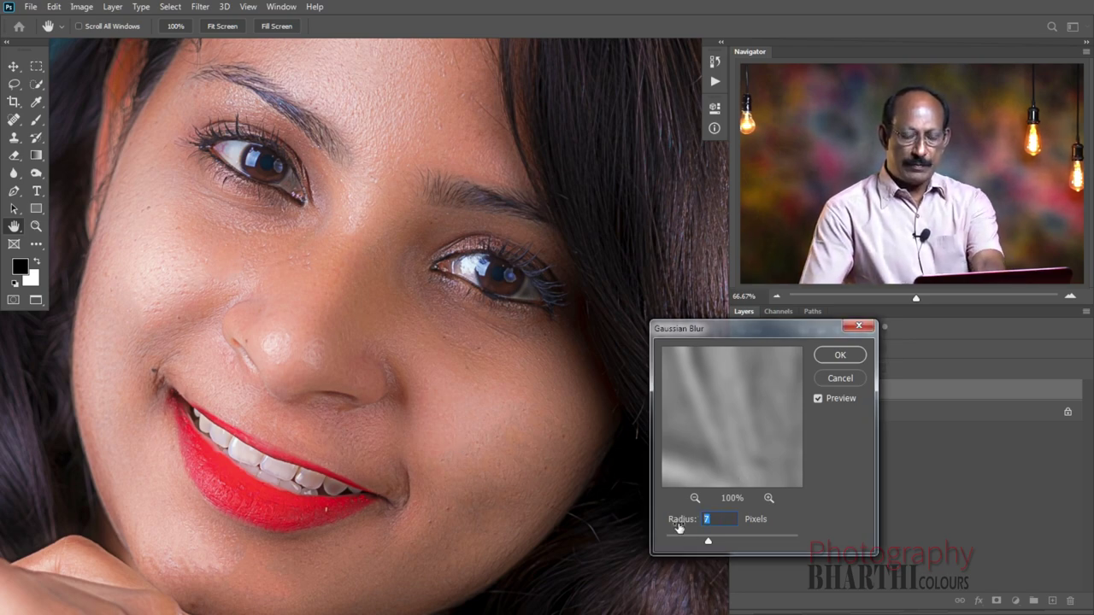
{"action": "type", "text": "8"}
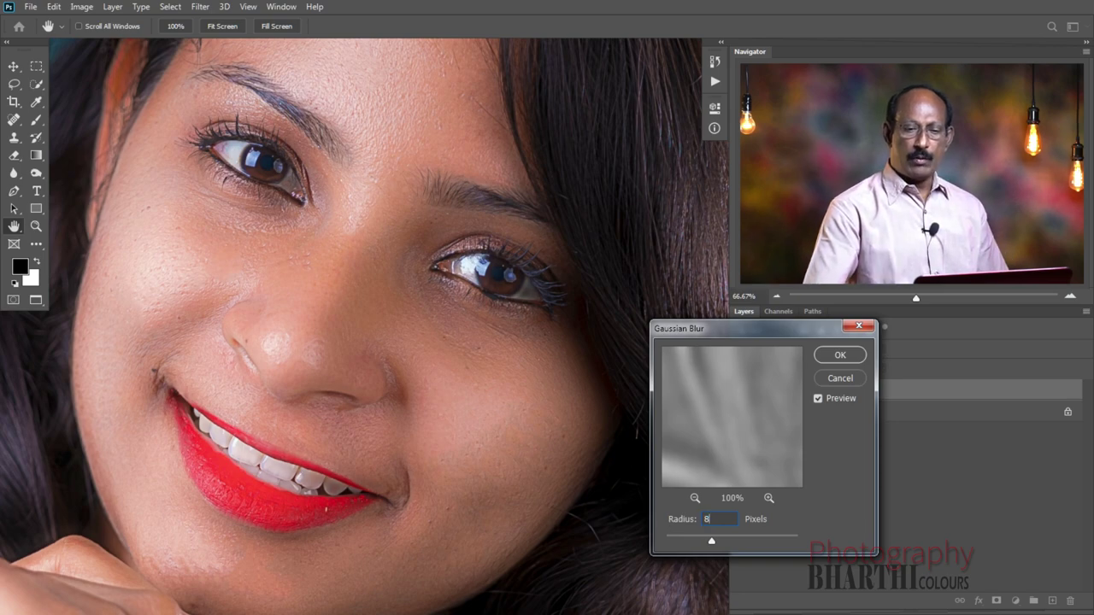
{"action": "left_click", "coordinate": [837, 357]}
Step: Add a black layer mask to Layer 1 copy to hide the smoothing effect
{"action": "key", "text": "j"}
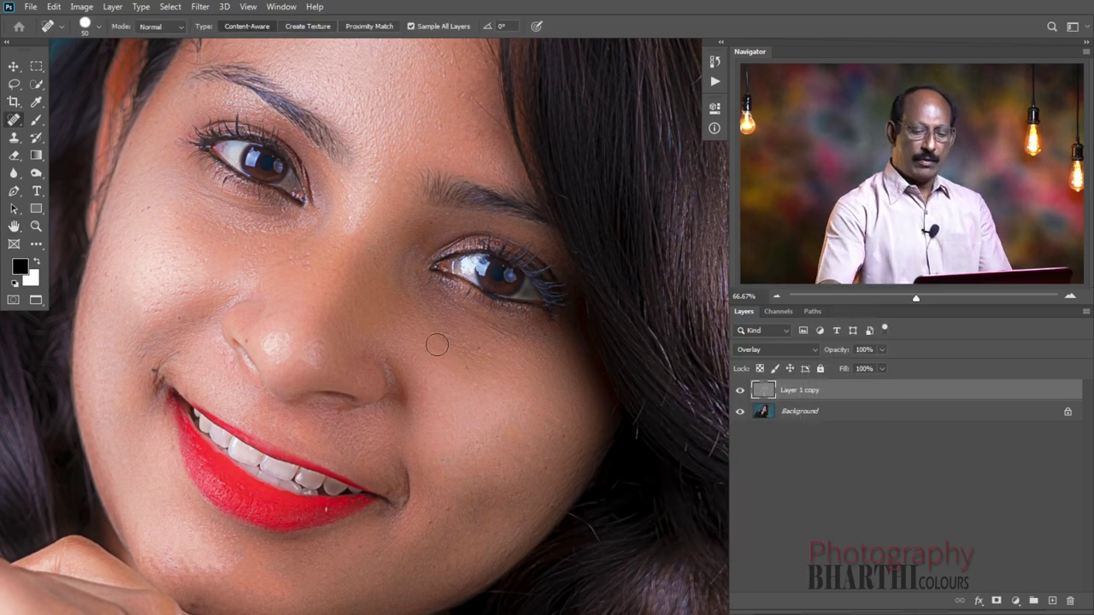
{"action": "left_click_drag", "start_coordinate": [437, 345], "coordinate": [353, 219]}
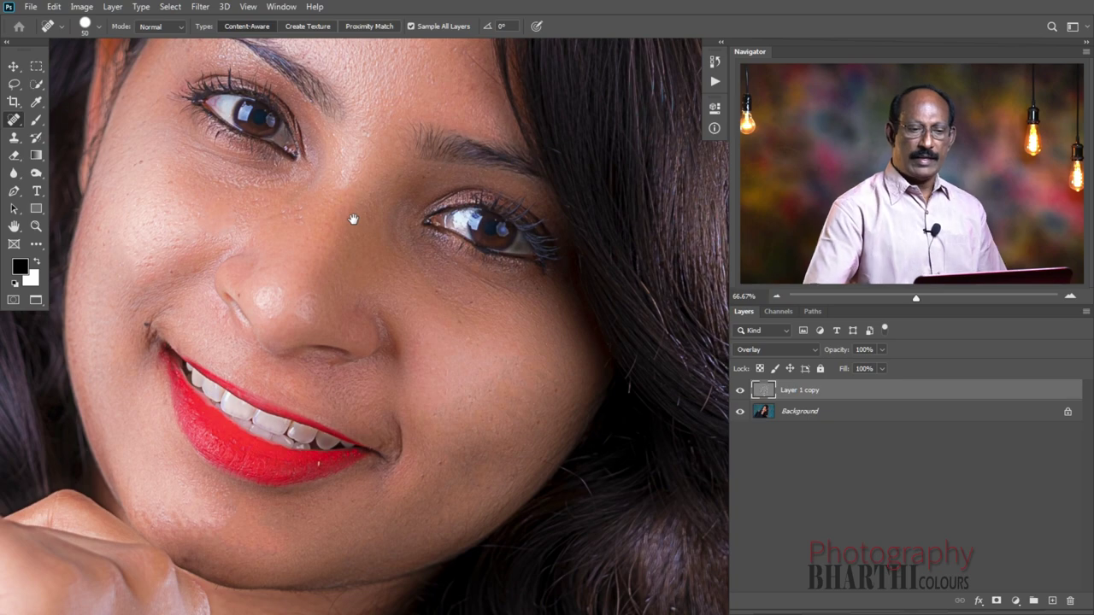
{"action": "key", "text": "ctrl+minus"}
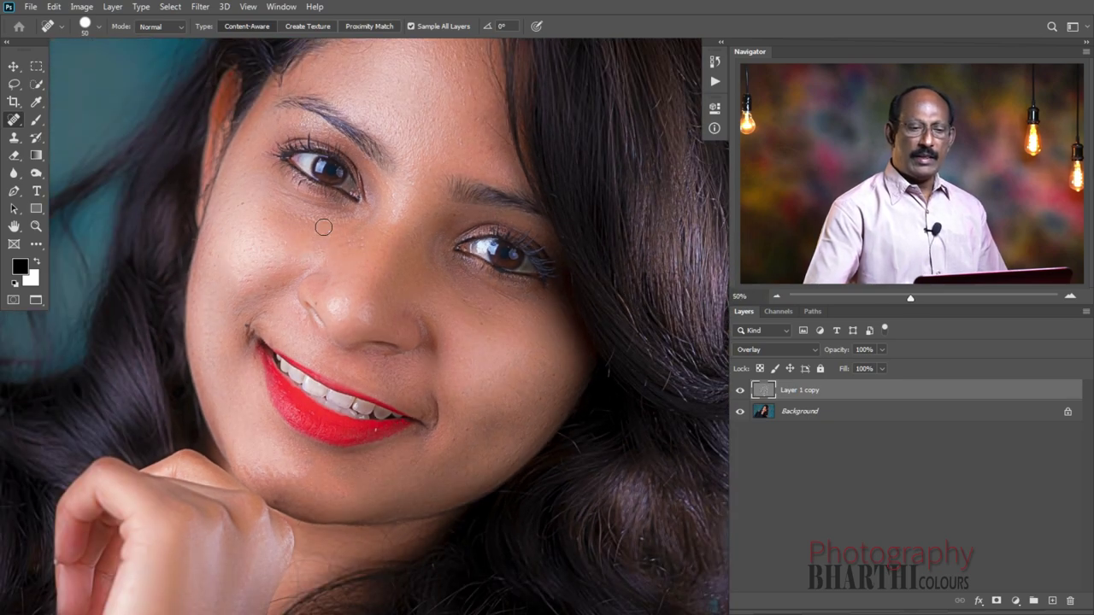
{"action": "scroll", "coordinate": [427, 247], "scroll_direction": "up", "scroll_amount": 3}
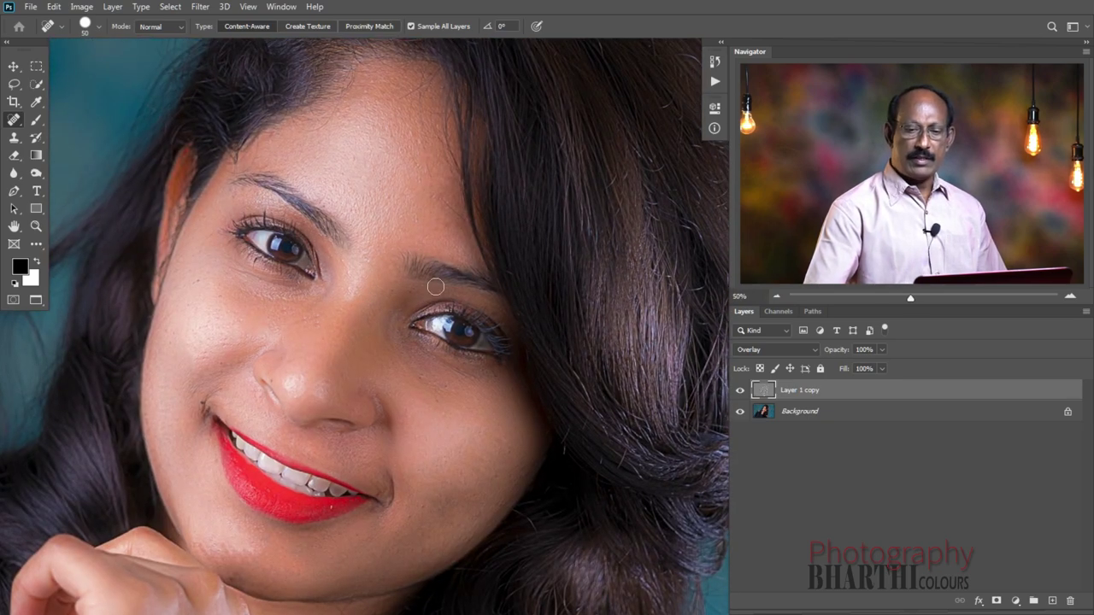
{"action": "left_click", "coordinate": [998, 602], "text": "alt"}
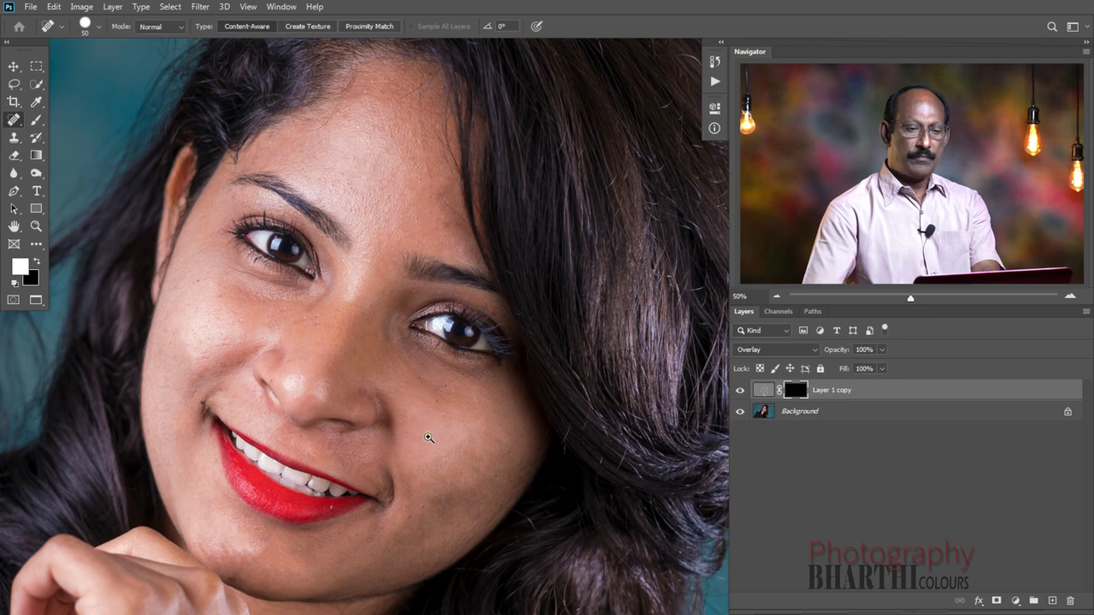
Step: Paint white on the layer mask over the cheek on the image's left side with a size 100 Brush at 100% opacity and flow
{"action": "scroll", "coordinate": [428, 439], "scroll_direction": "up", "scroll_amount": 1}
{"action": "left_click_drag", "start_coordinate": [391, 464], "coordinate": [398, 440]}
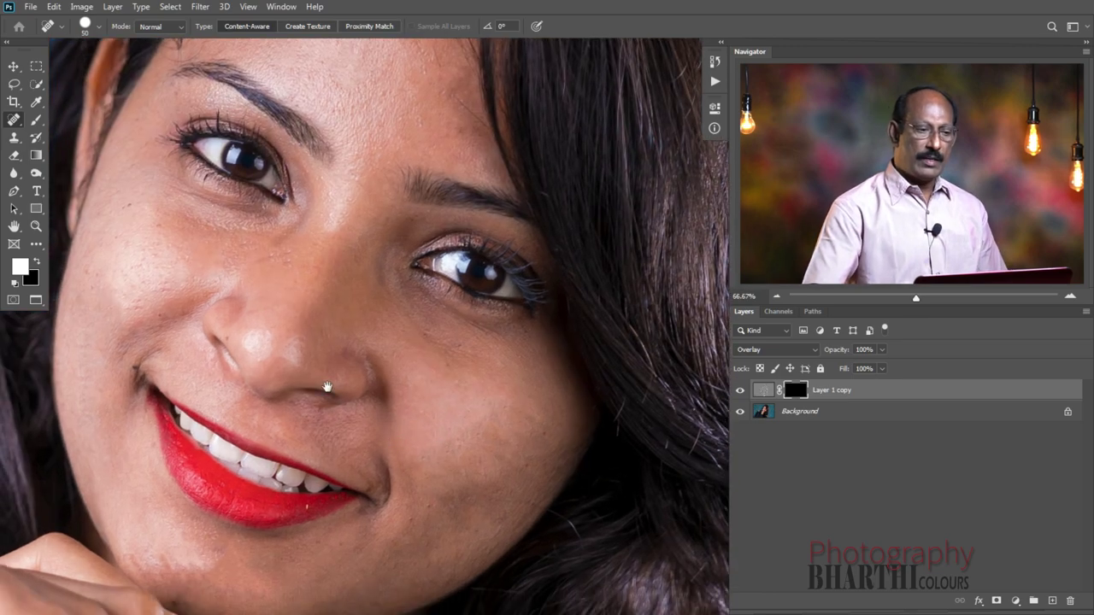
{"action": "left_click", "coordinate": [37, 122]}
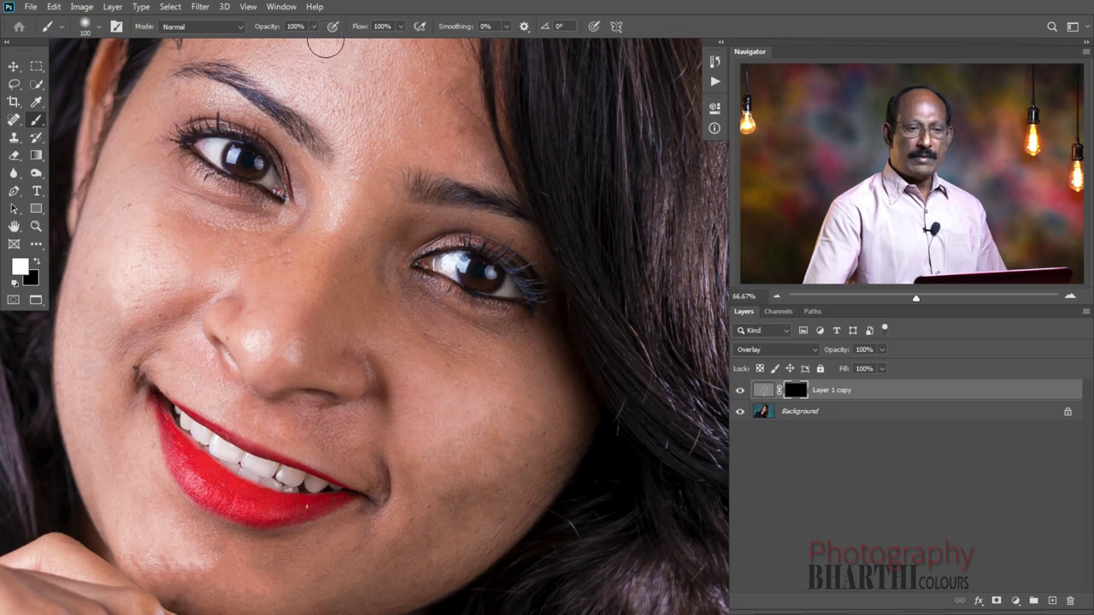
{"action": "left_click", "coordinate": [313, 26]}
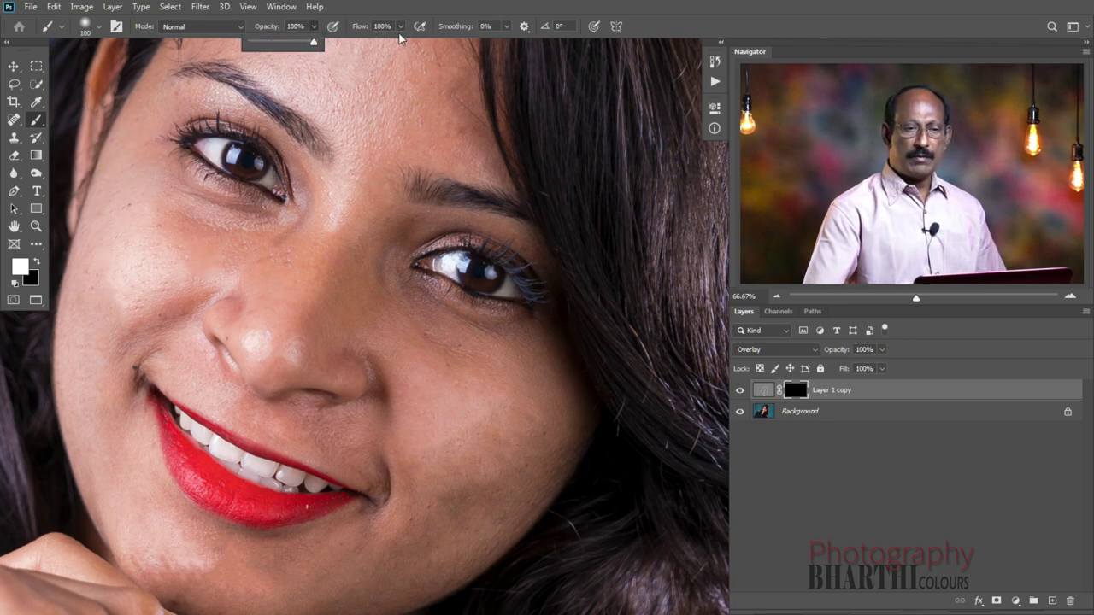
{"action": "left_click", "coordinate": [400, 26]}
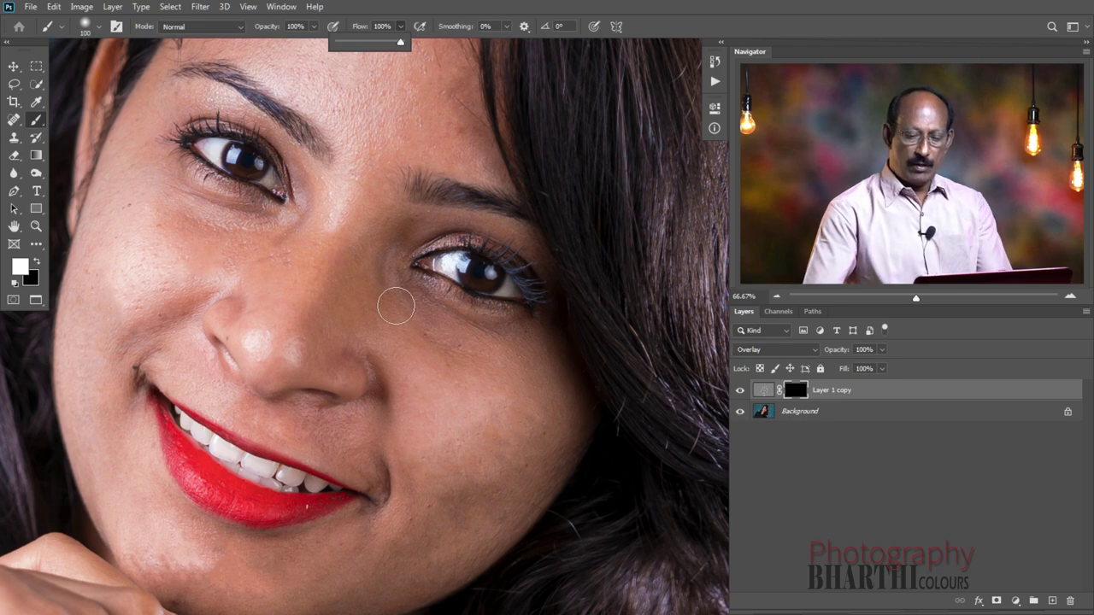
{"action": "left_click", "coordinate": [211, 274]}
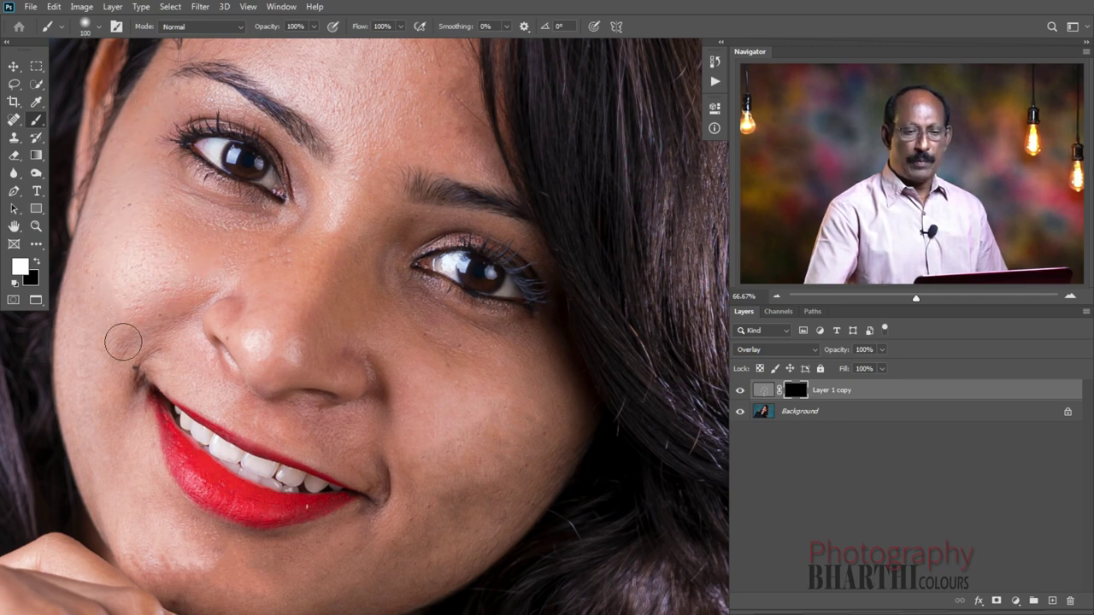
{"action": "mouse_move", "coordinate": [90, 342]}
{"action": "left_mouse_down"}
{"action": "mouse_move", "coordinate": [95, 480]}
{"action": "mouse_move", "coordinate": [137, 519]}
{"action": "mouse_move", "coordinate": [146, 471]}
{"action": "mouse_move", "coordinate": [148, 515]}
{"action": "mouse_move", "coordinate": [216, 554]}
{"action": "mouse_move", "coordinate": [185, 521]}
{"action": "left_mouse_up"}
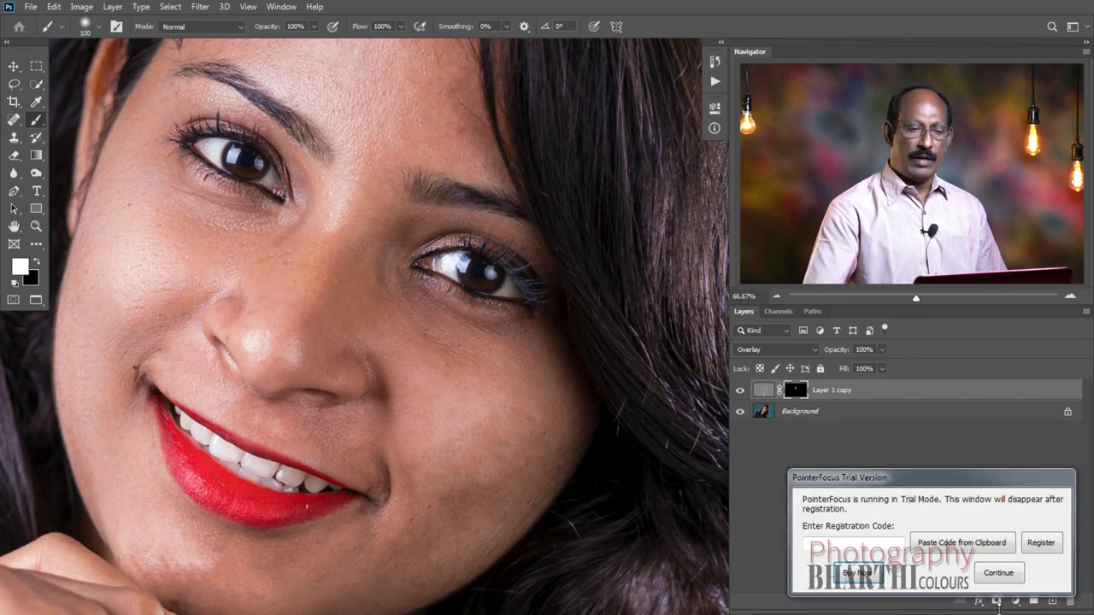
Step: Paint white on the mask over the chin, jaw and the other cheek to reveal the smoothing
{"action": "left_click", "coordinate": [1000, 574]}
{"action": "left_click_drag", "start_coordinate": [340, 465], "coordinate": [369, 373]}
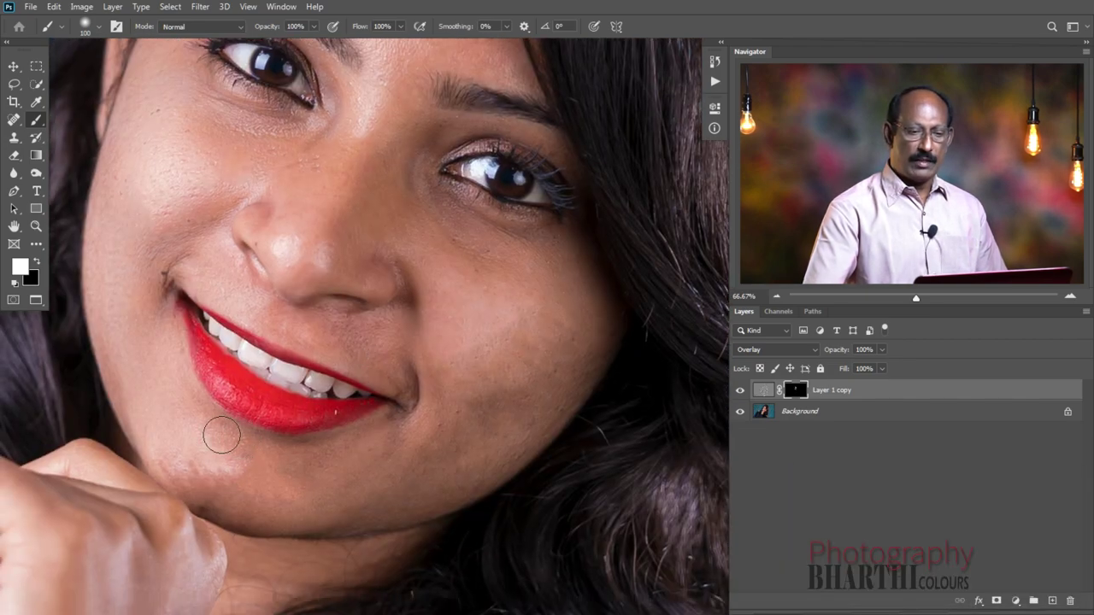
{"action": "mouse_move", "coordinate": [222, 436]}
{"action": "left_mouse_down"}
{"action": "mouse_move", "coordinate": [191, 464]}
{"action": "mouse_move", "coordinate": [234, 498]}
{"action": "mouse_move", "coordinate": [180, 474]}
{"action": "mouse_move", "coordinate": [265, 484]}
{"action": "mouse_move", "coordinate": [252, 450]}
{"action": "mouse_move", "coordinate": [228, 441]}
{"action": "mouse_move", "coordinate": [371, 462]}
{"action": "mouse_move", "coordinate": [281, 463]}
{"action": "mouse_move", "coordinate": [382, 476]}
{"action": "mouse_move", "coordinate": [419, 494]}
{"action": "left_mouse_up"}
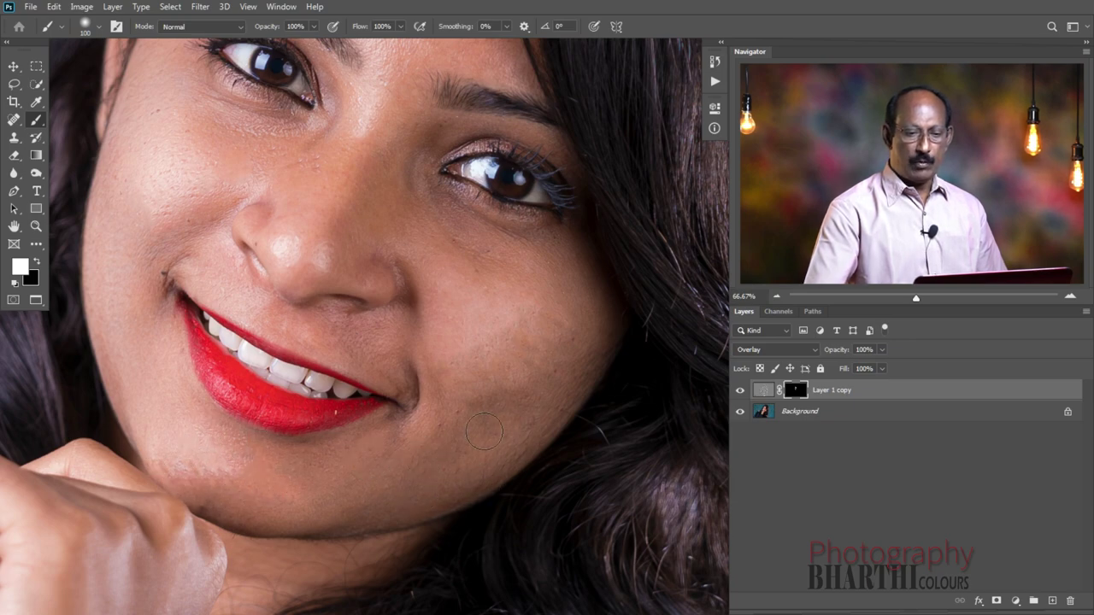
{"action": "mouse_move", "coordinate": [484, 433]}
{"action": "left_mouse_down"}
{"action": "mouse_move", "coordinate": [527, 376]}
{"action": "mouse_move", "coordinate": [462, 332]}
{"action": "mouse_move", "coordinate": [585, 340]}
{"action": "mouse_move", "coordinate": [523, 252]}
{"action": "mouse_move", "coordinate": [464, 279]}
{"action": "mouse_move", "coordinate": [467, 372]}
{"action": "mouse_move", "coordinate": [416, 439]}
{"action": "left_mouse_up"}
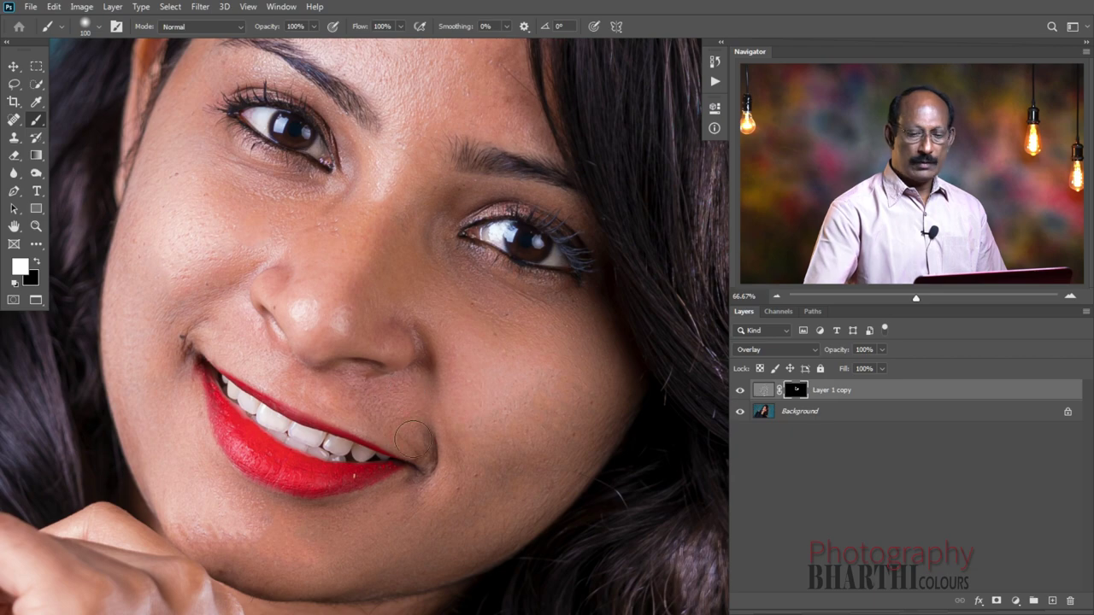
Step: Paint white on the mask over the forehead, reducing the brush size to 50 for the skin near the eyebrow
{"action": "scroll", "coordinate": [414, 440], "scroll_direction": "up", "scroll_amount": 10}
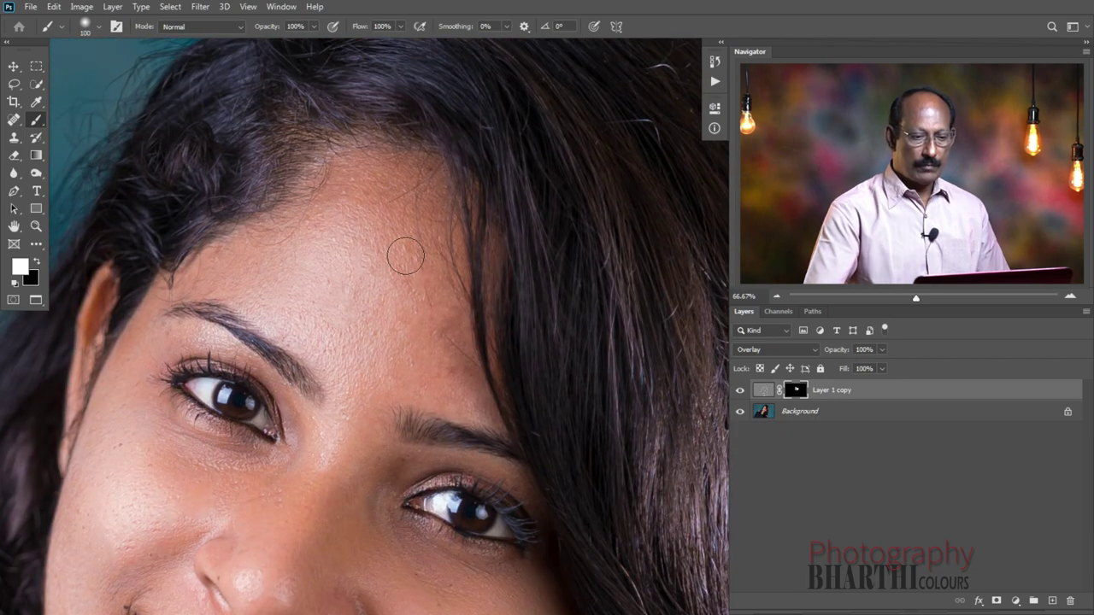
{"action": "key", "text": "bracketleft"}
{"action": "key", "text": "bracketleft"}
{"action": "key", "text": "bracketleft"}
{"action": "key", "text": "bracketleft"}
{"action": "key", "text": "bracketleft"}
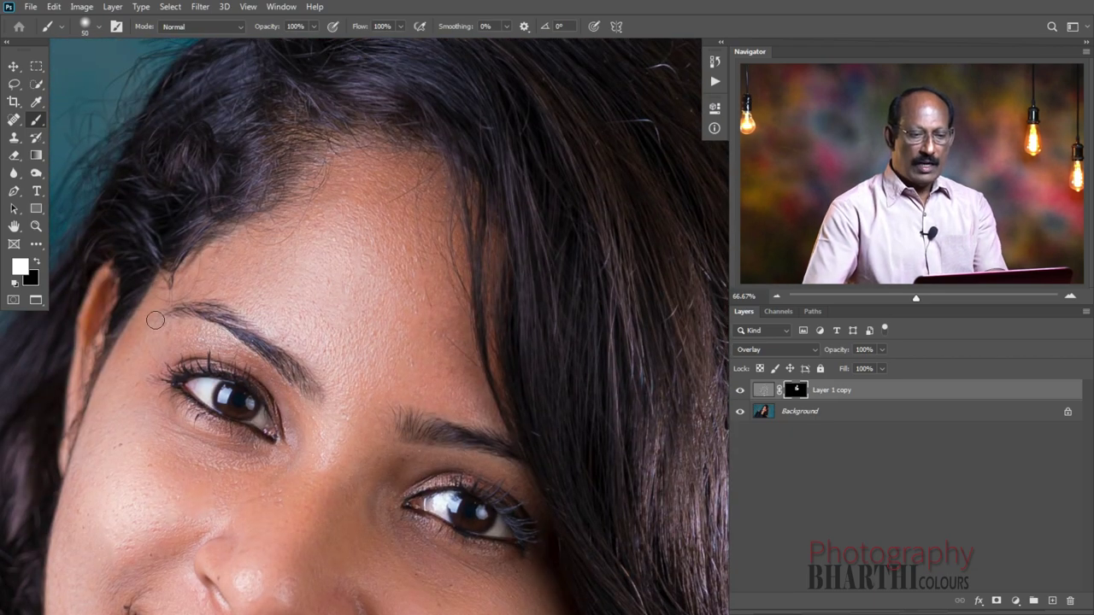
Step: Lower the Brush flow to 34% and paint white on the mask around both eyes, using brush sizes from 40 to 60
{"action": "key", "text": "space"}
{"action": "left_click_drag", "start_coordinate": [300, 497], "coordinate": [363, 393]}
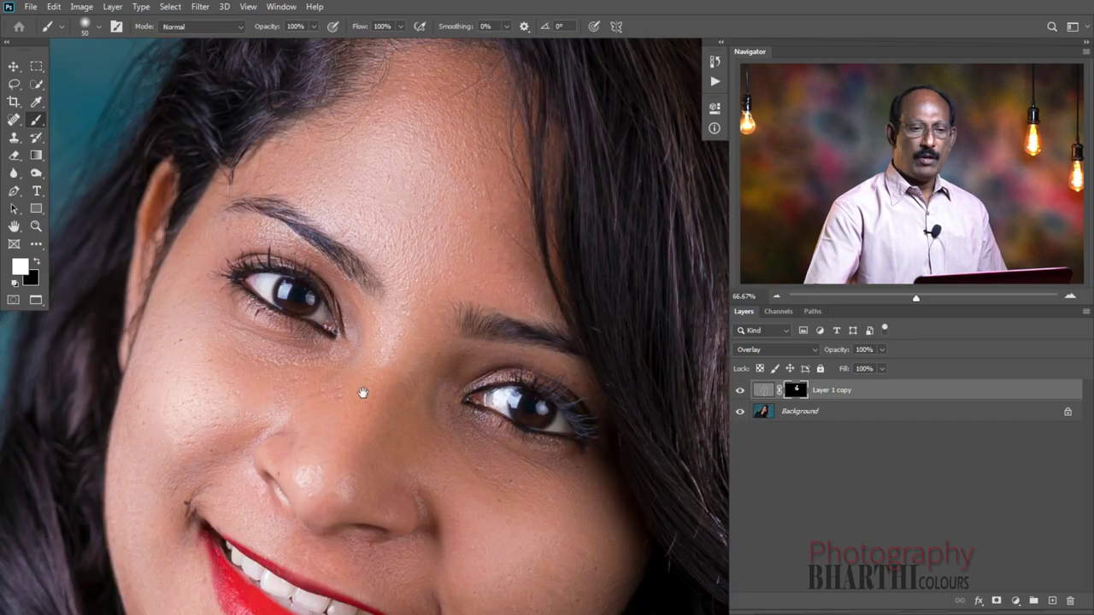
{"action": "left_click", "coordinate": [400, 26]}
{"action": "left_click_drag", "start_coordinate": [401, 44], "coordinate": [369, 47]}
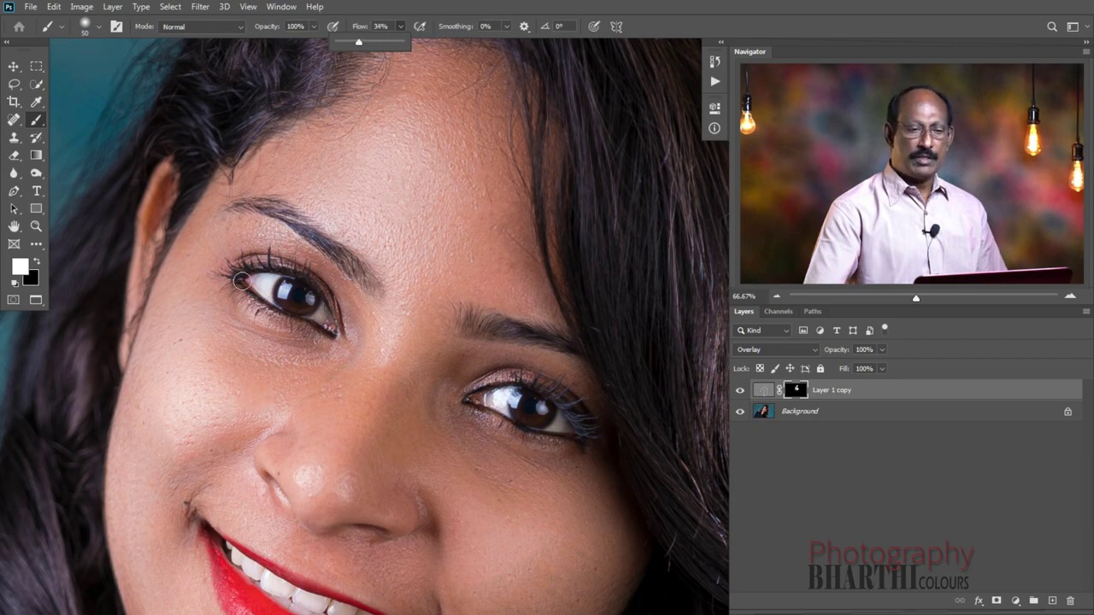
{"action": "key", "text": "bracketleft"}
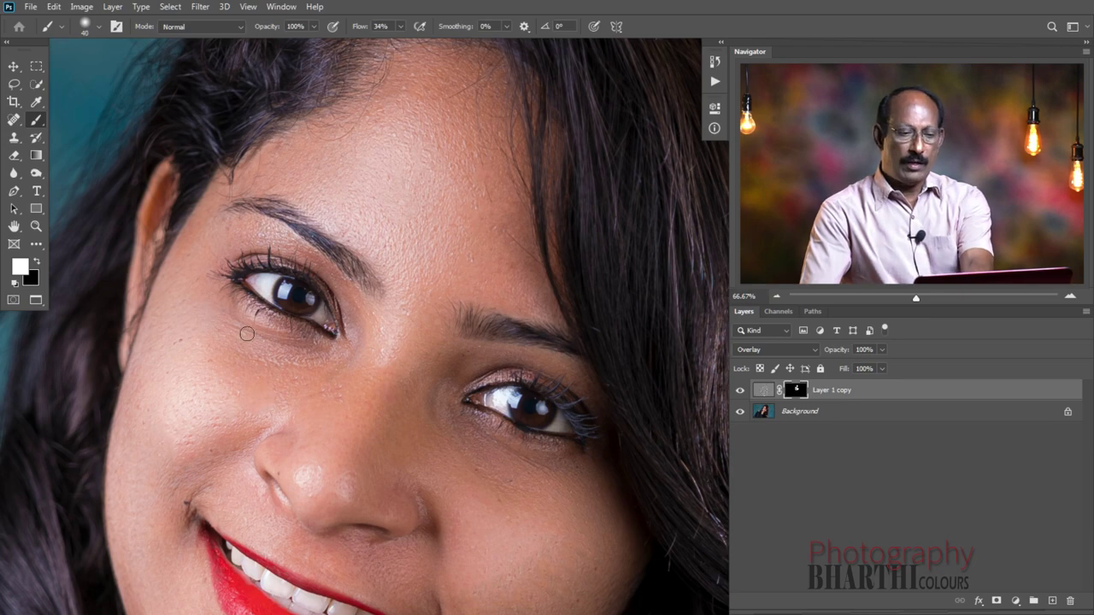
{"action": "key", "text": "p"}
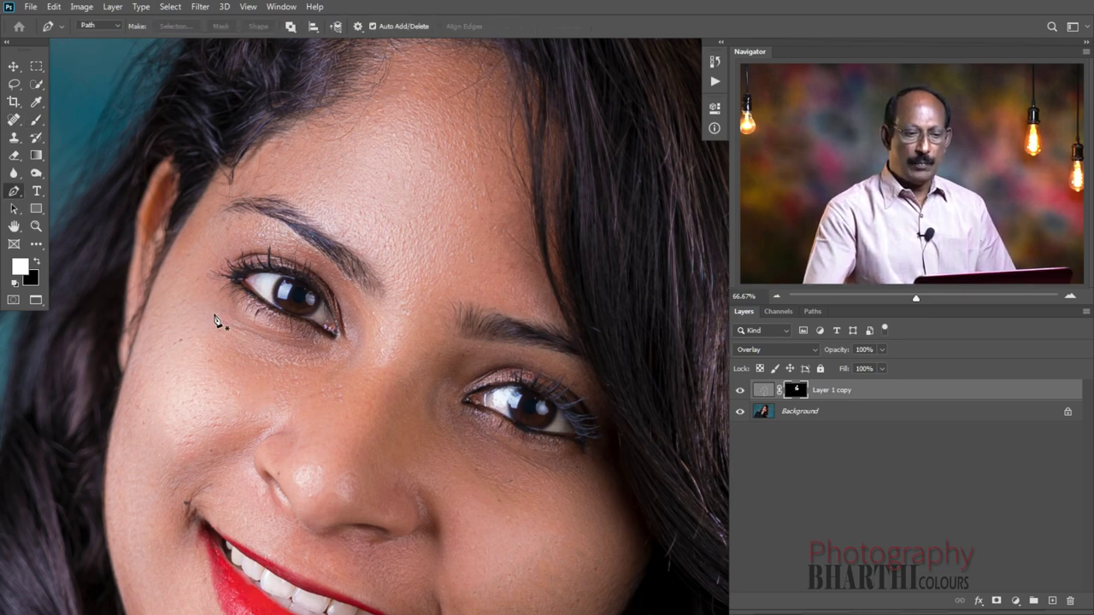
{"action": "key", "text": "b"}
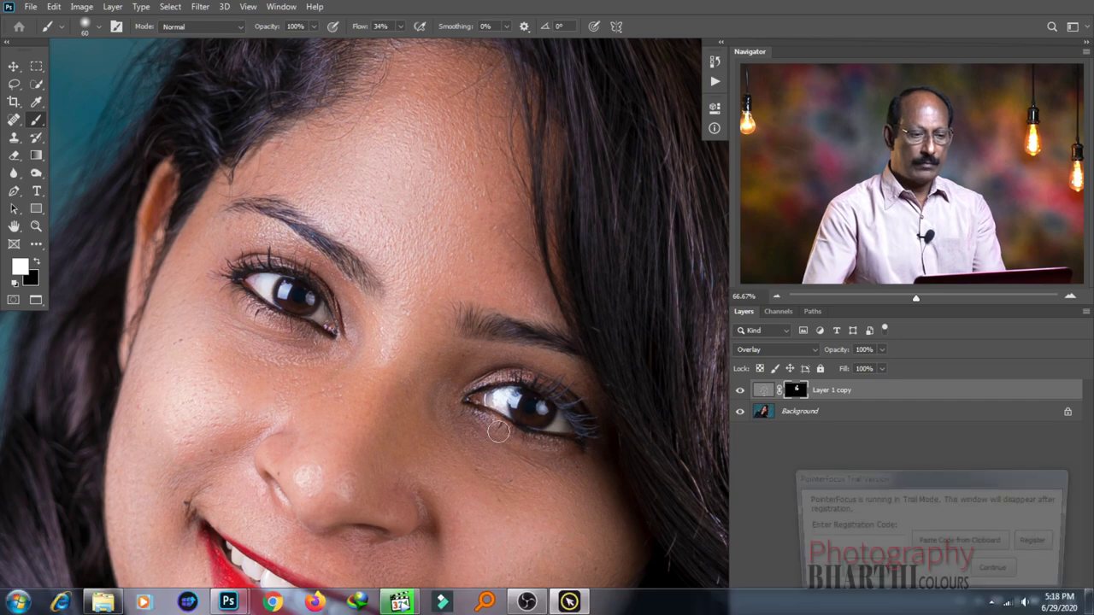
{"action": "left_click", "coordinate": [1000, 574]}
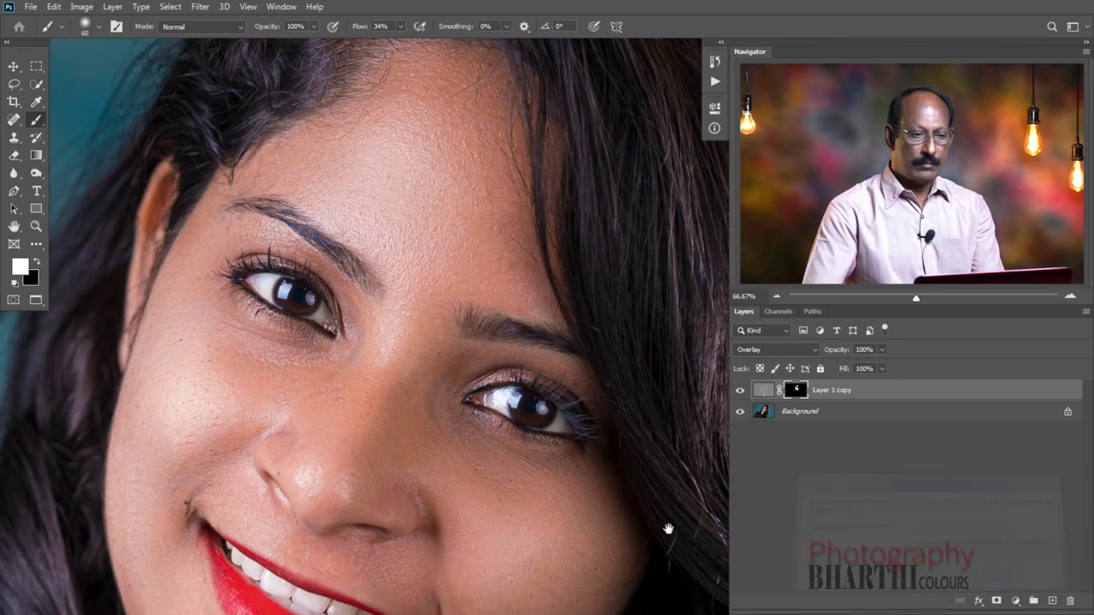
Step: Compare the whole portrait before and after the smoothing by hiding and showing Layer 1 copy, and inspect the face up close
{"action": "scroll", "coordinate": [547, 300], "scroll_direction": "down", "scroll_amount": 5}
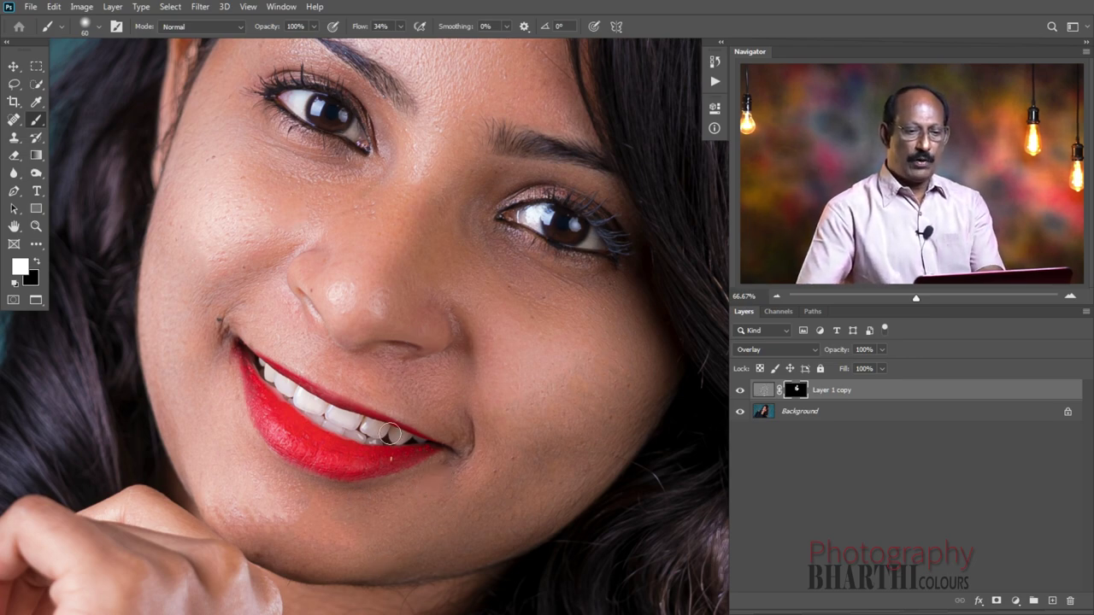
{"action": "scroll", "coordinate": [397, 441], "scroll_direction": "down", "scroll_amount": 5}
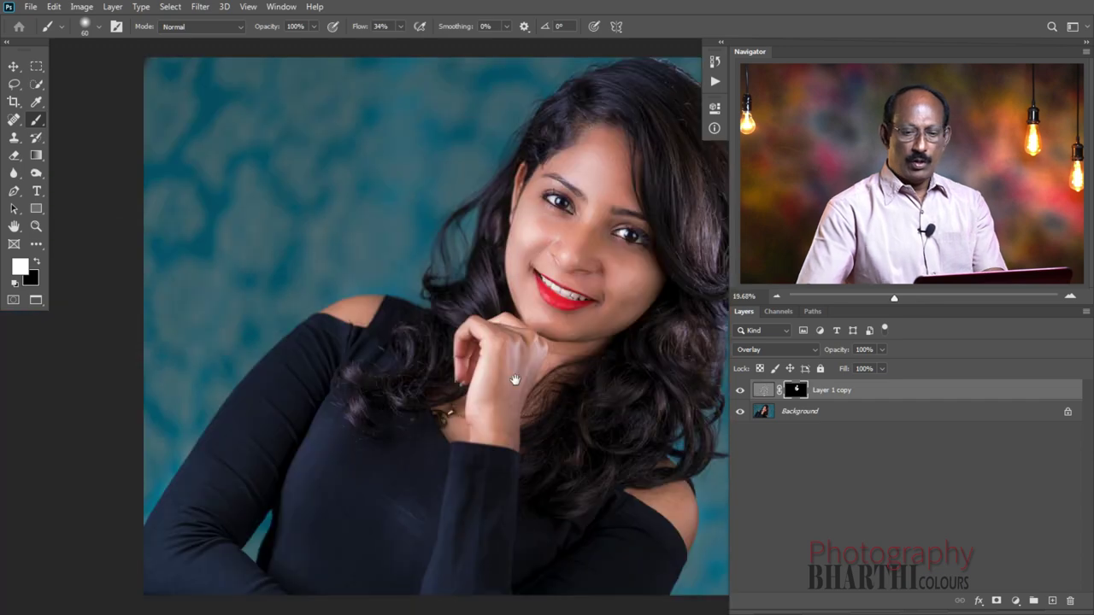
{"action": "scroll", "coordinate": [278, 408], "scroll_direction": "up", "scroll_amount": 1}
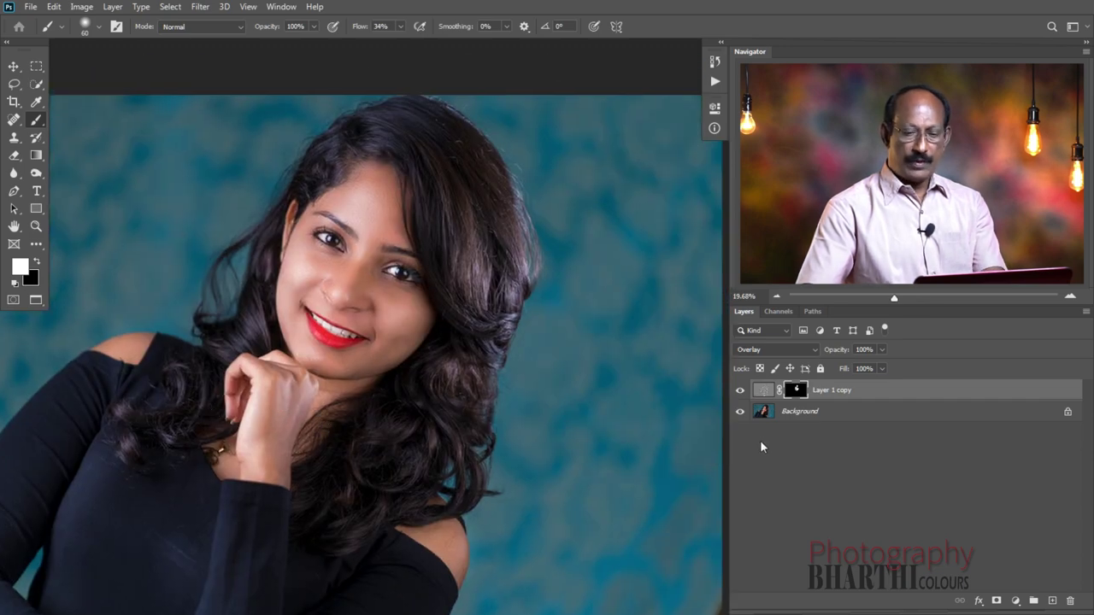
{"action": "left_click", "coordinate": [742, 414], "text": "alt"}
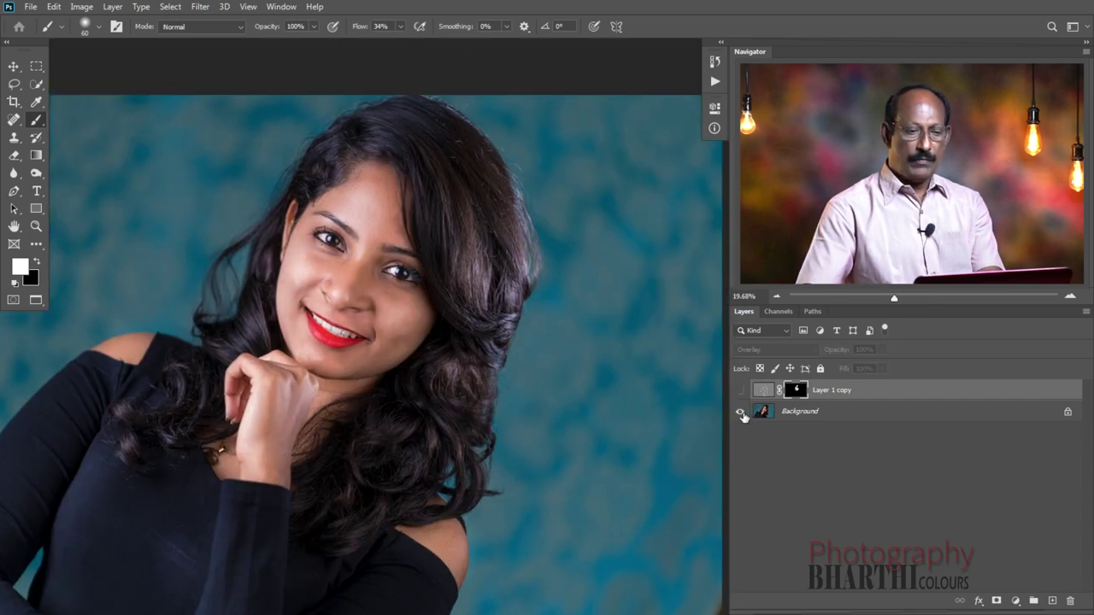
{"action": "left_click", "coordinate": [741, 414], "text": "alt"}
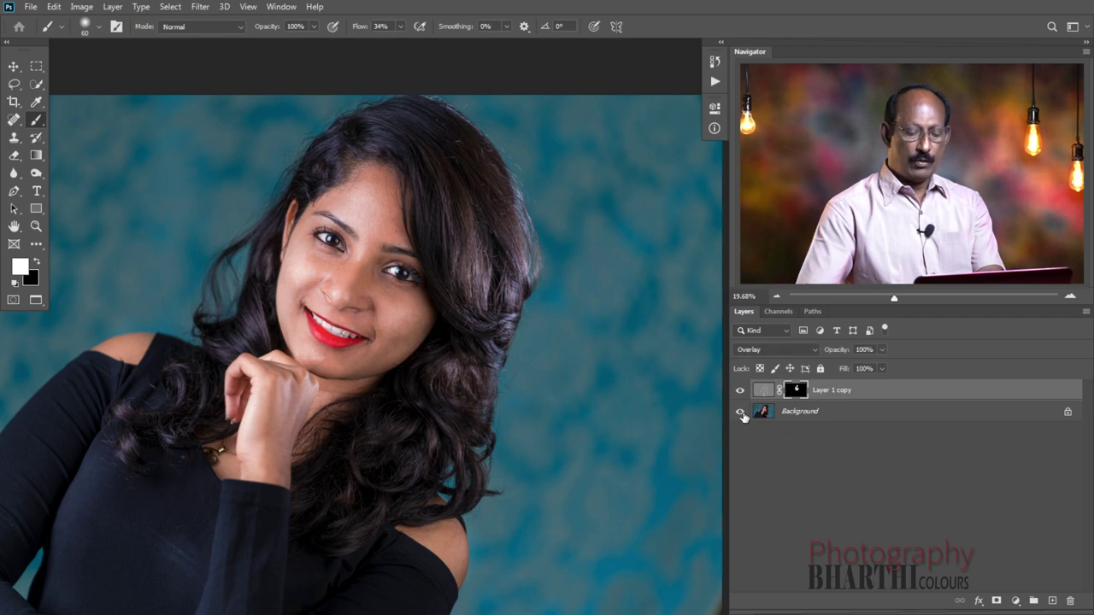
{"action": "scroll", "coordinate": [383, 315], "scroll_direction": "up", "scroll_amount": 4}
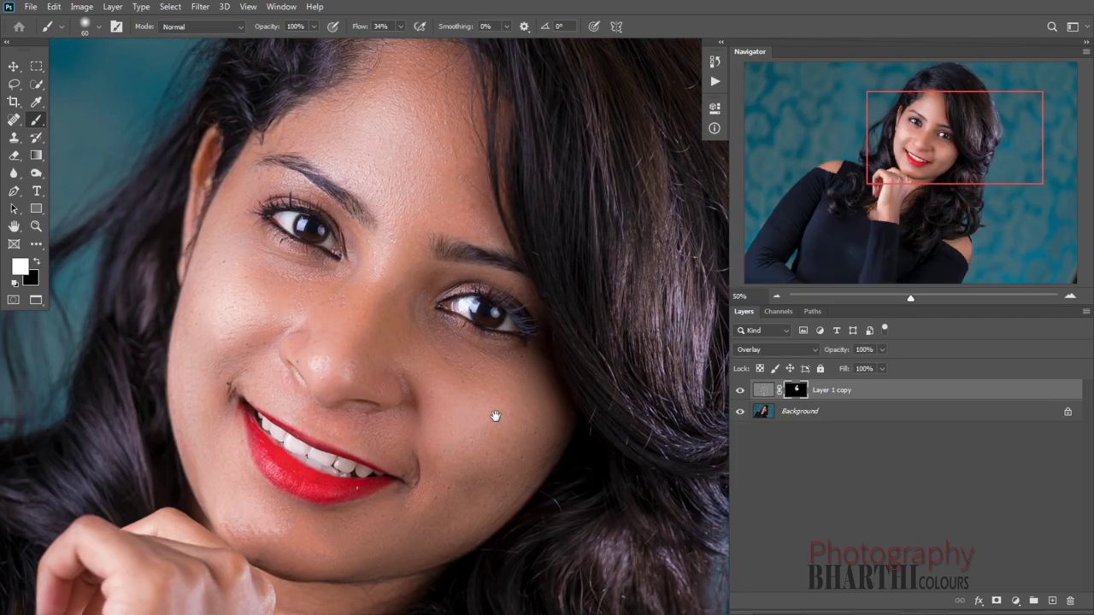
{"action": "key", "text": "f"}
Step: Load the bharathi action set from the photoshop actions folder
{"action": "mouse_move", "coordinate": [1090, 171]}
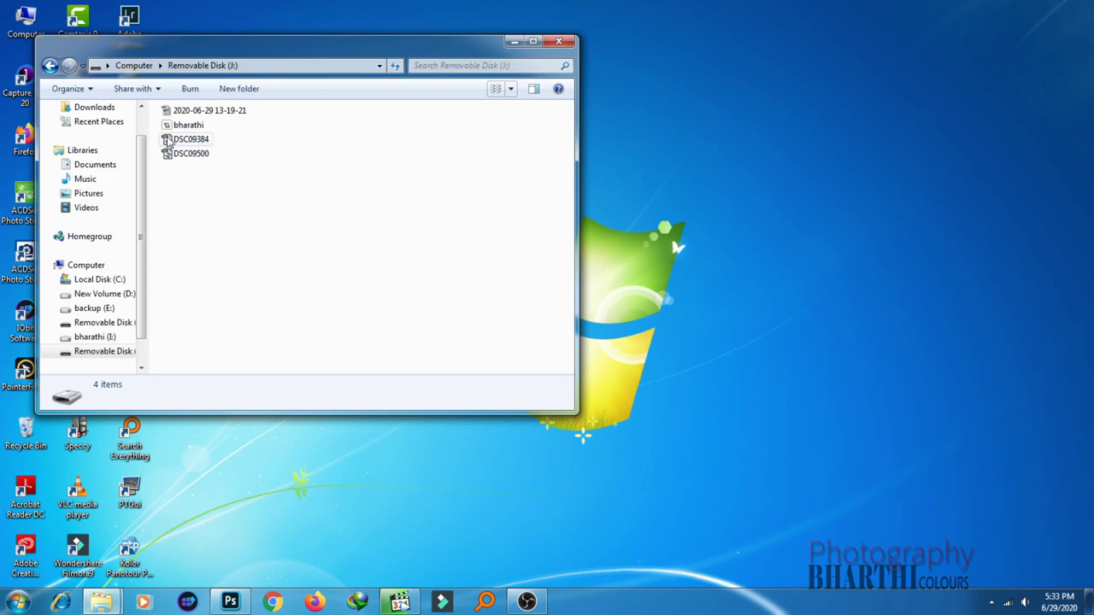
{"action": "mouse_move", "coordinate": [194, 130]}
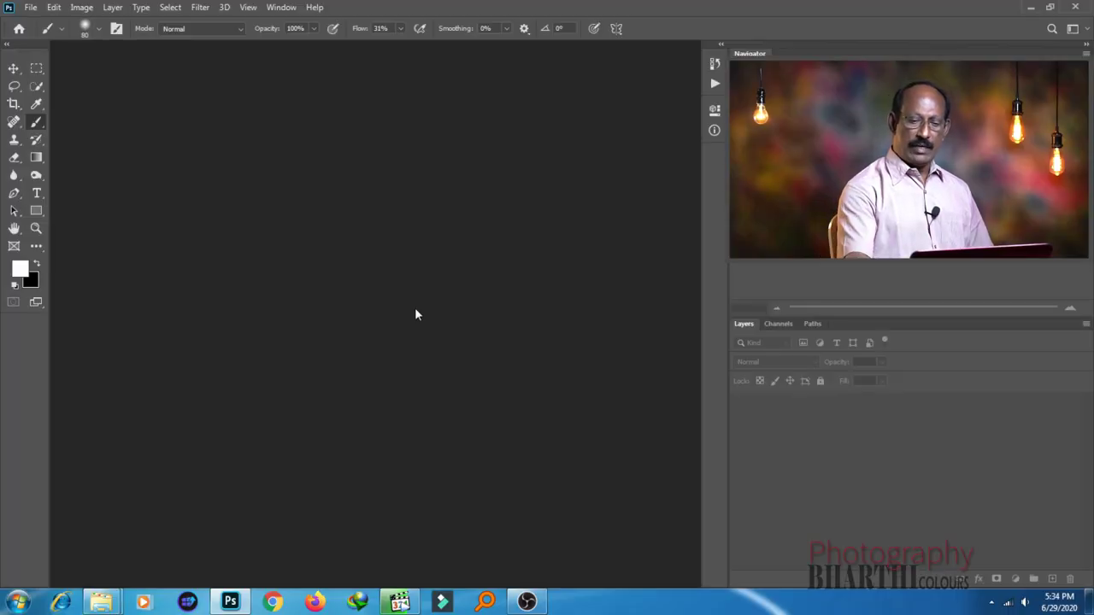
{"action": "key", "text": "alt+F9"}
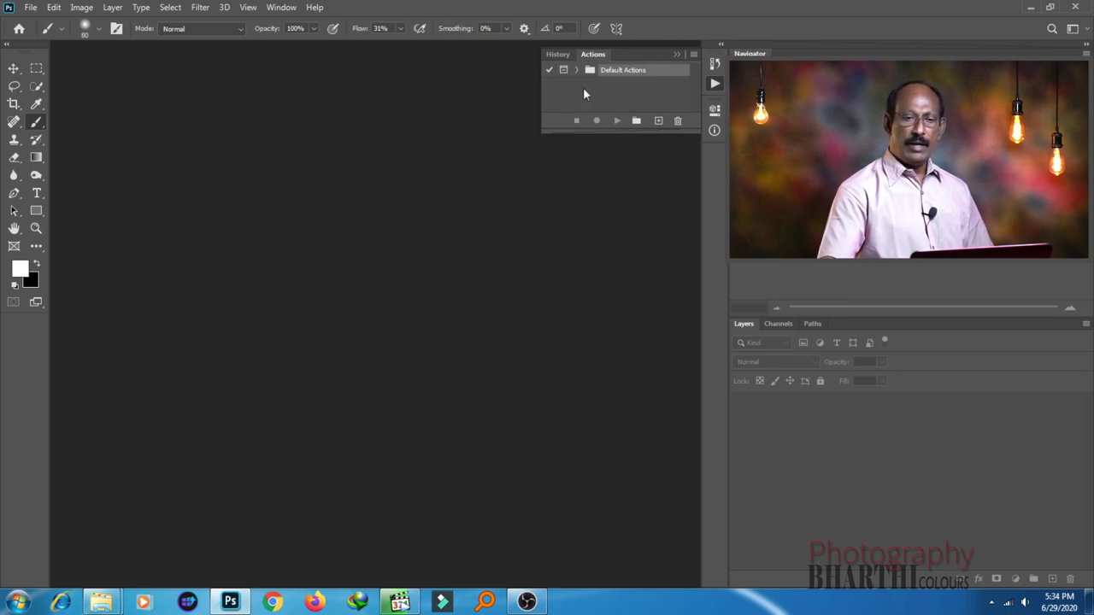
{"action": "left_click", "coordinate": [693, 55]}
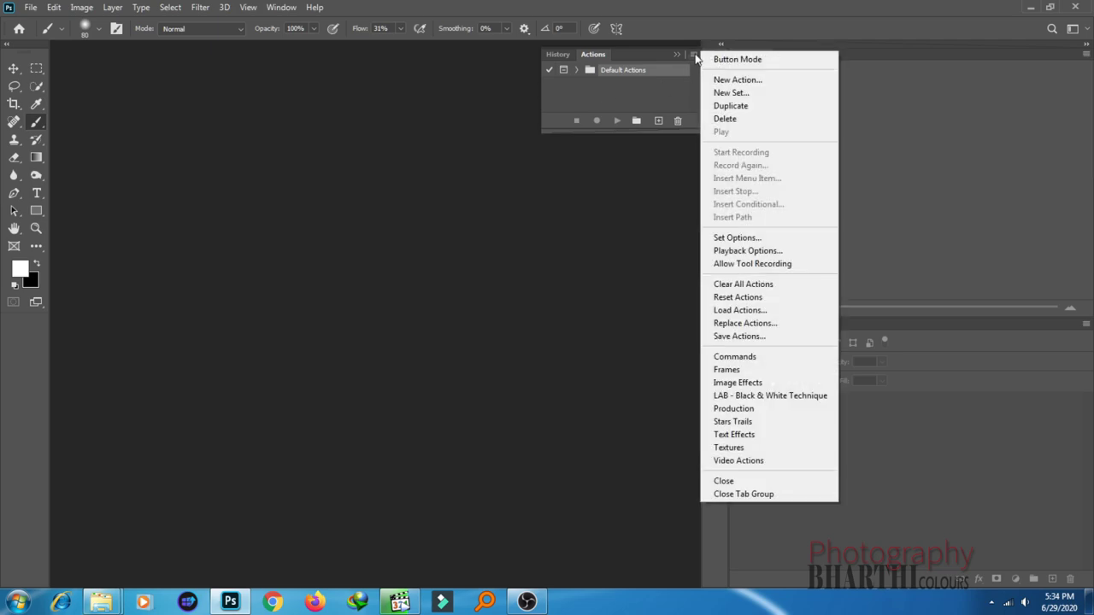
{"action": "left_click", "coordinate": [754, 312]}
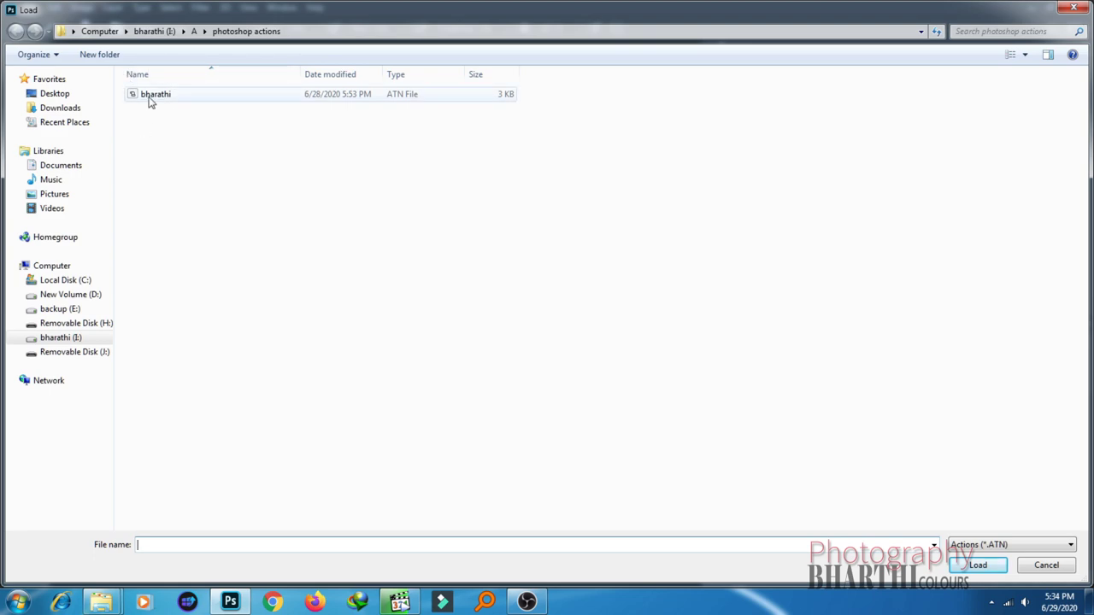
{"action": "left_click", "coordinate": [150, 96]}
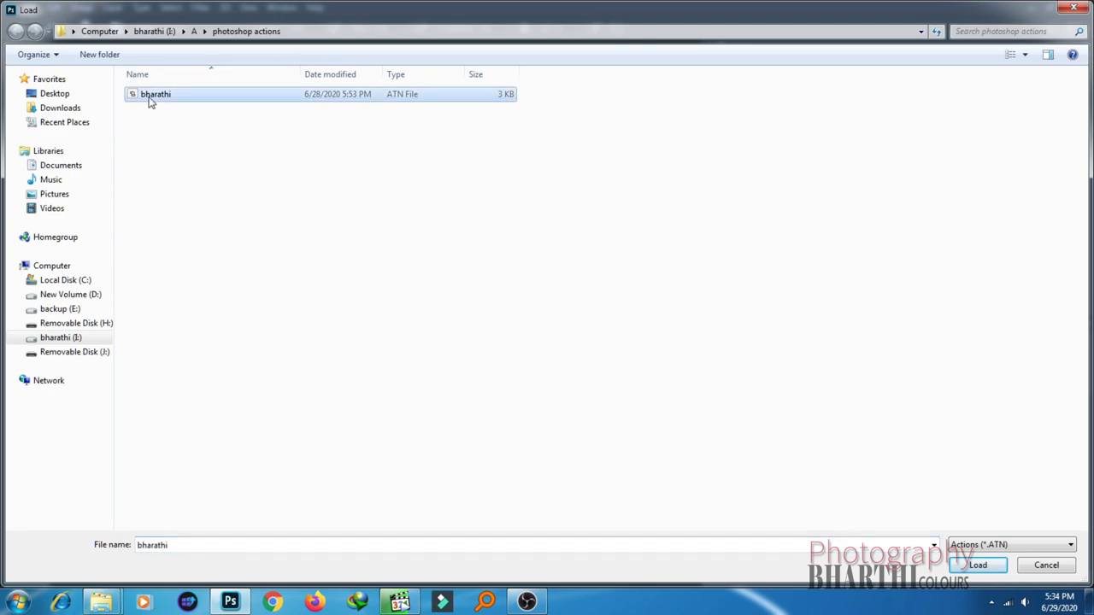
{"action": "left_click", "coordinate": [975, 566]}
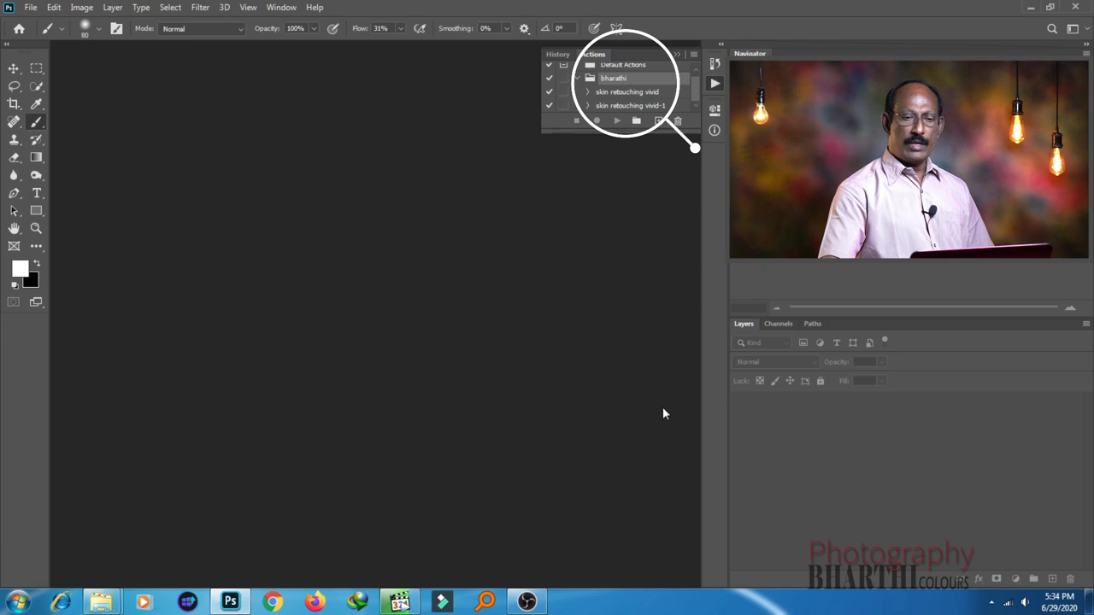
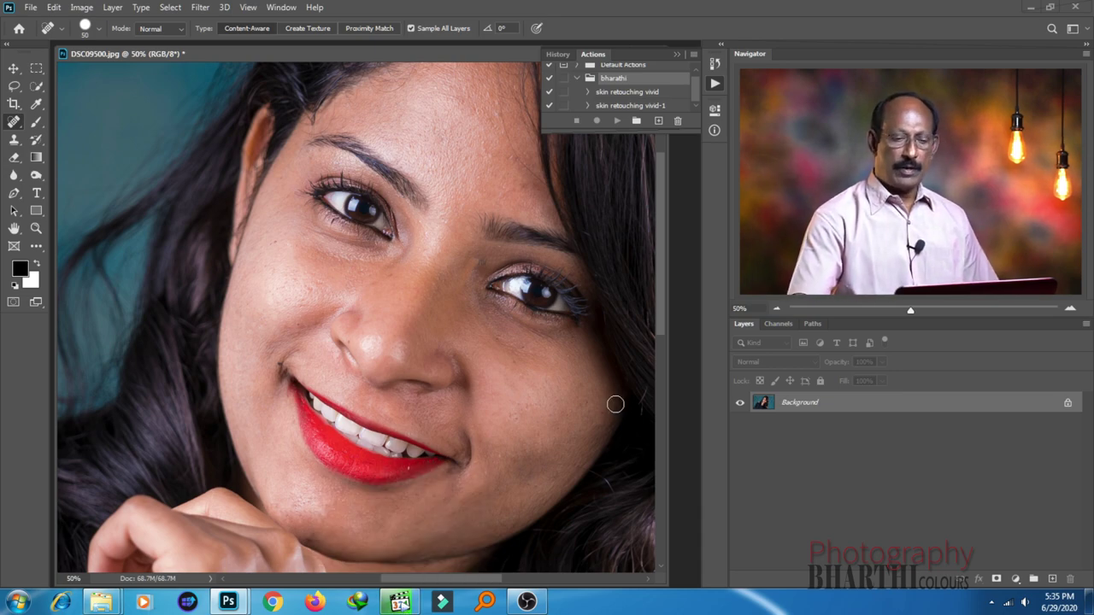
Step: Play the skin retouching vivid action from the bharathi set on DSC09500.jpg
{"action": "left_click_drag", "start_coordinate": [490, 381], "coordinate": [392, 384]}
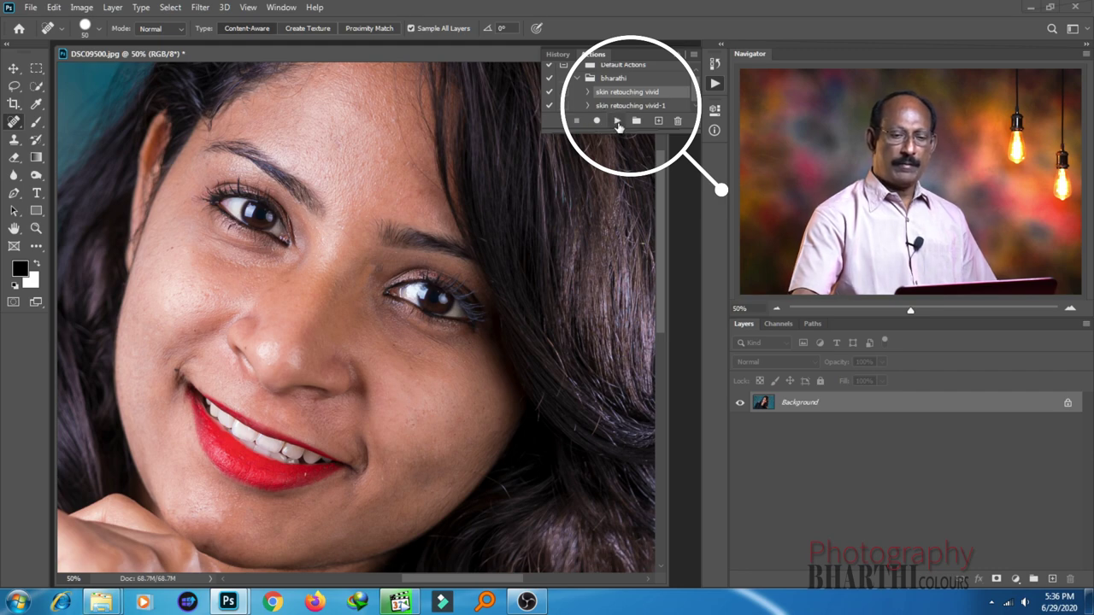
{"action": "left_click", "coordinate": [617, 121]}
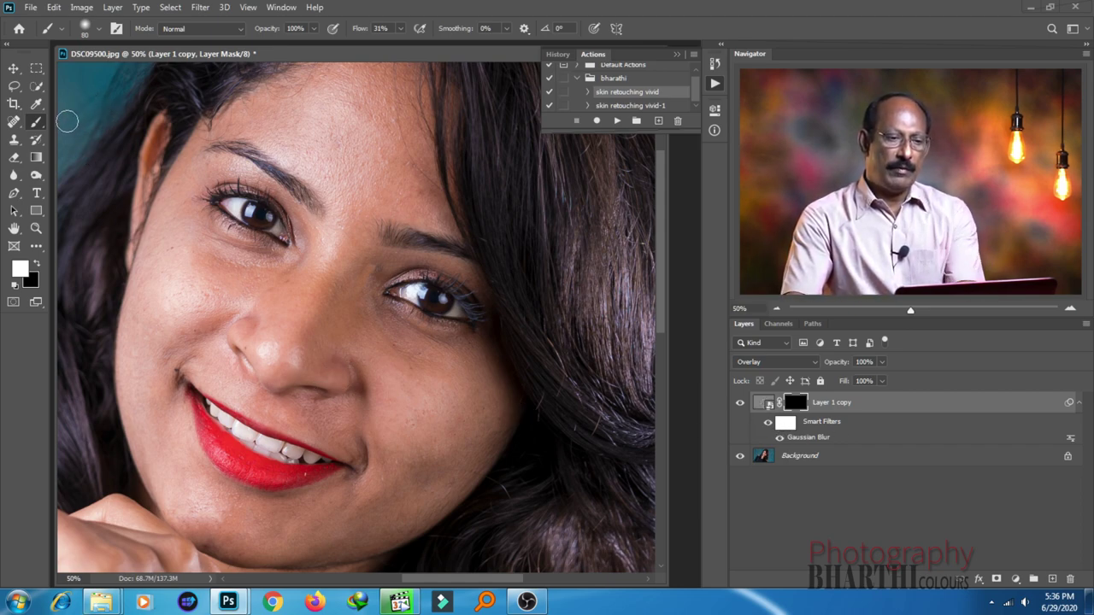
Step: Paint white on the Layer 1 copy mask over the facial skin with a size 80 Brush at 100% opacity and flow
{"action": "left_click", "coordinate": [237, 28]}
{"action": "left_click", "coordinate": [237, 27]}
{"action": "left_click", "coordinate": [314, 28]}
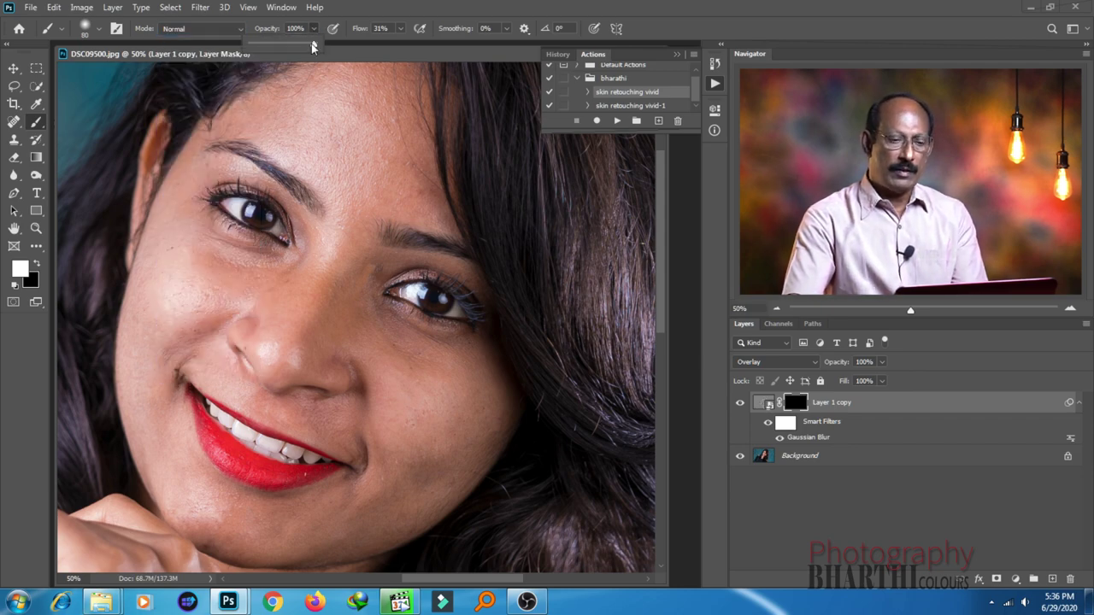
{"action": "left_click", "coordinate": [401, 28]}
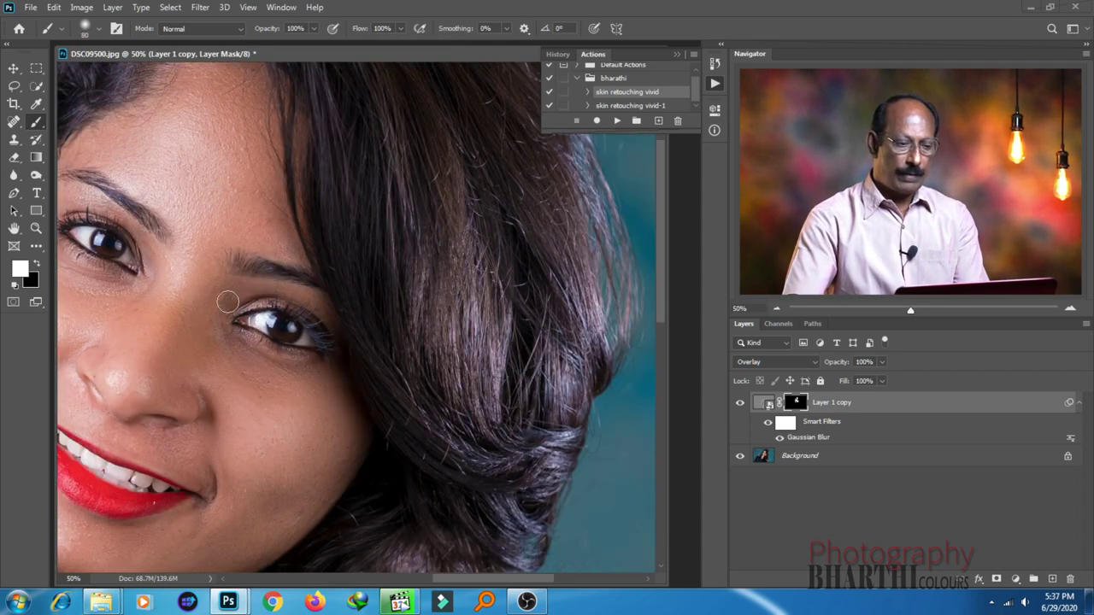
Step: Enlarge the Brush to size 125, set its flow to 80%, and collapse the action list to uncover the portrait
{"action": "key", "text": "bracketright"}
{"action": "key", "text": "bracketright"}
{"action": "key", "text": "bracketright"}
{"action": "left_click", "coordinate": [399, 30]}
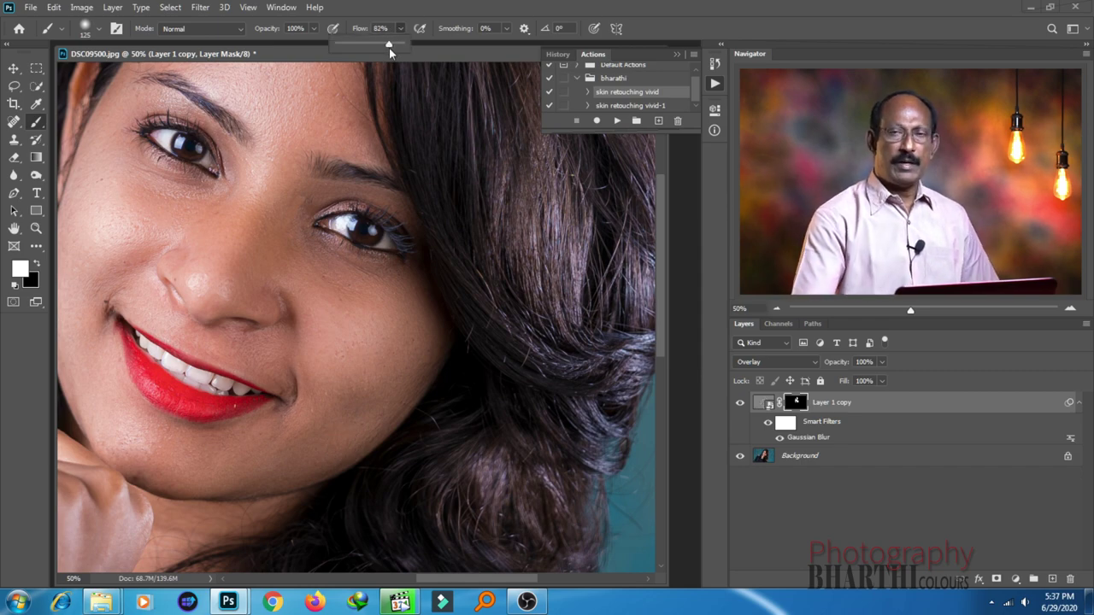
{"action": "left_click_drag", "start_coordinate": [389, 48], "coordinate": [387, 47]}
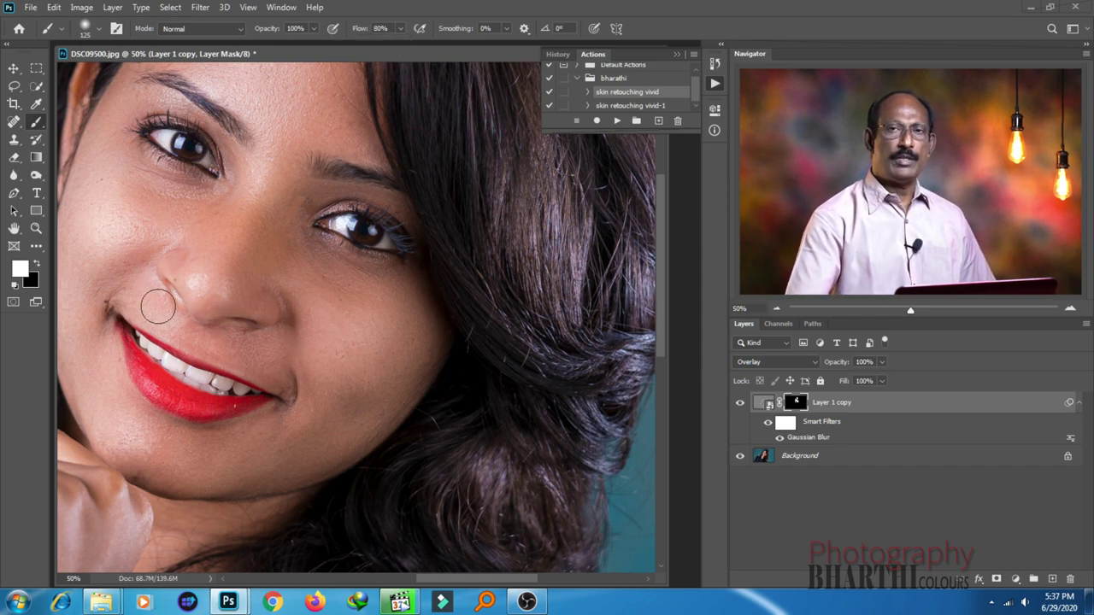
{"action": "left_click_drag", "start_coordinate": [449, 302], "coordinate": [482, 366]}
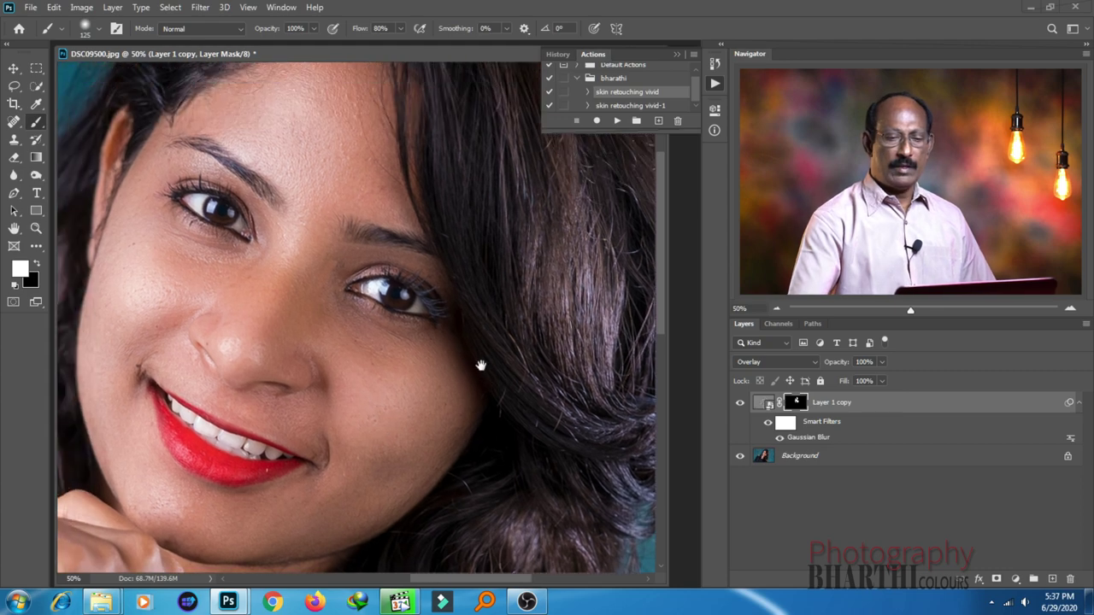
{"action": "left_click", "coordinate": [676, 54]}
{"action": "left_click_drag", "start_coordinate": [388, 374], "coordinate": [421, 356]}
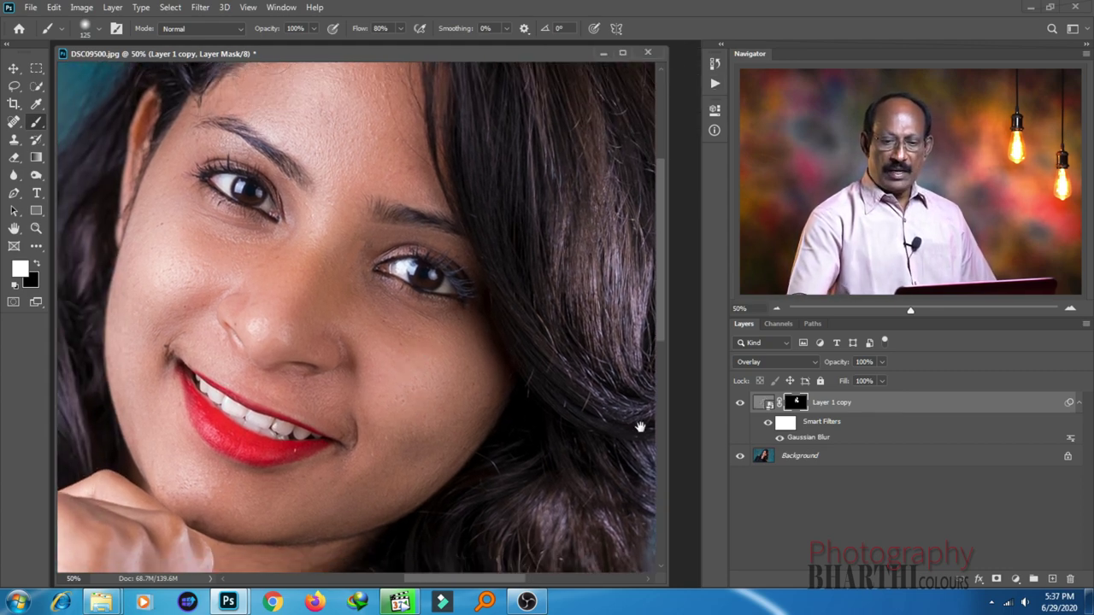
Step: Set the radius of Layer 1 copy's Gaussian Blur smart filter to 4.1 pixels and view the portrait full screen
{"action": "double_click", "coordinate": [807, 437]}
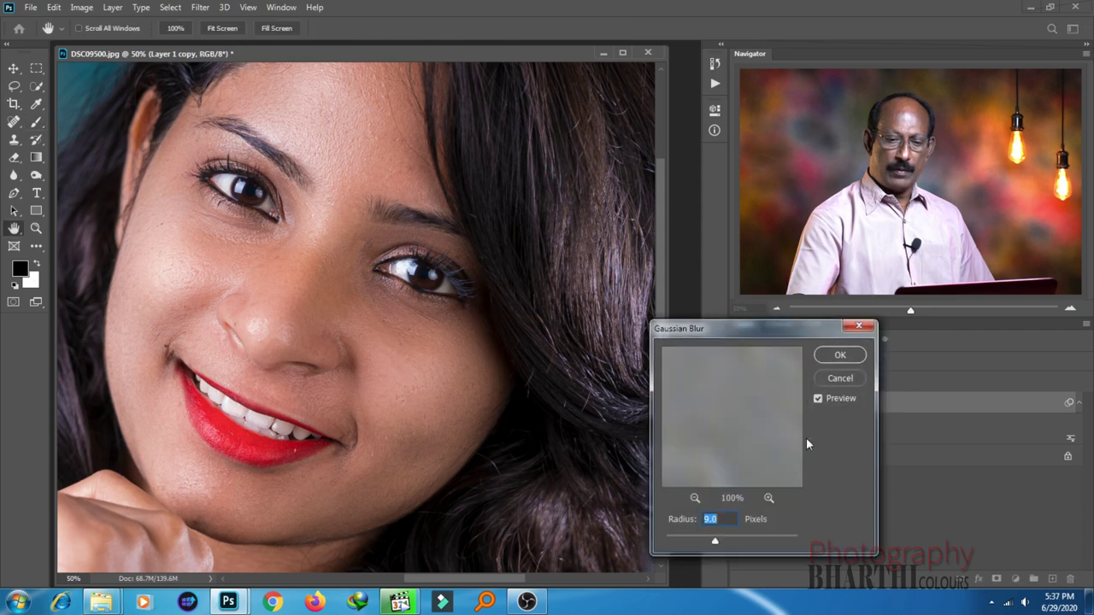
{"action": "left_click_drag", "start_coordinate": [769, 331], "coordinate": [876, 359]}
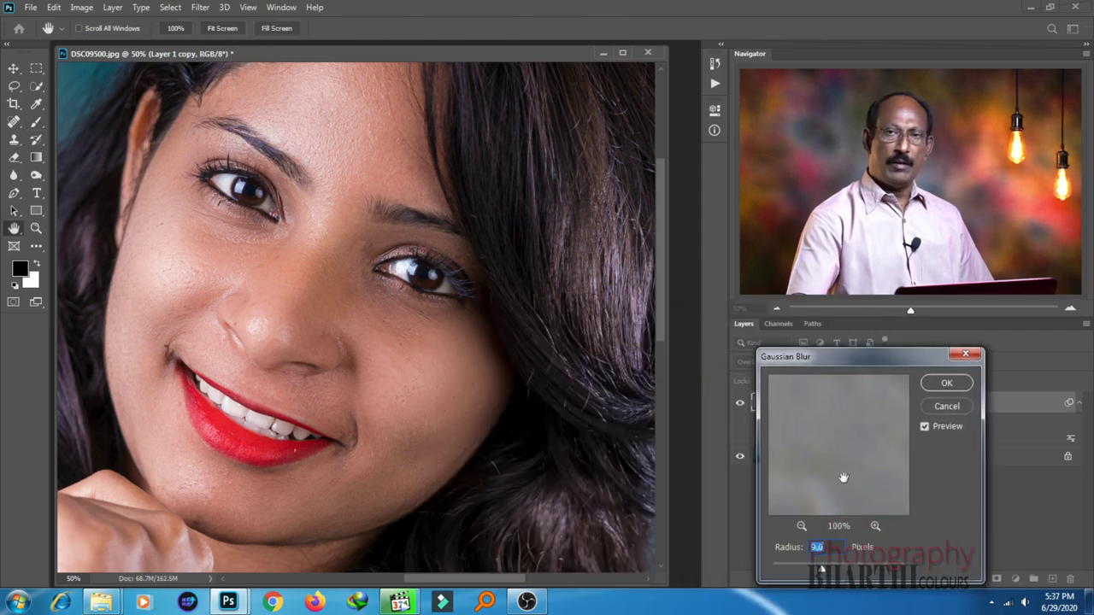
{"action": "left_click_drag", "start_coordinate": [843, 359], "coordinate": [843, 350]}
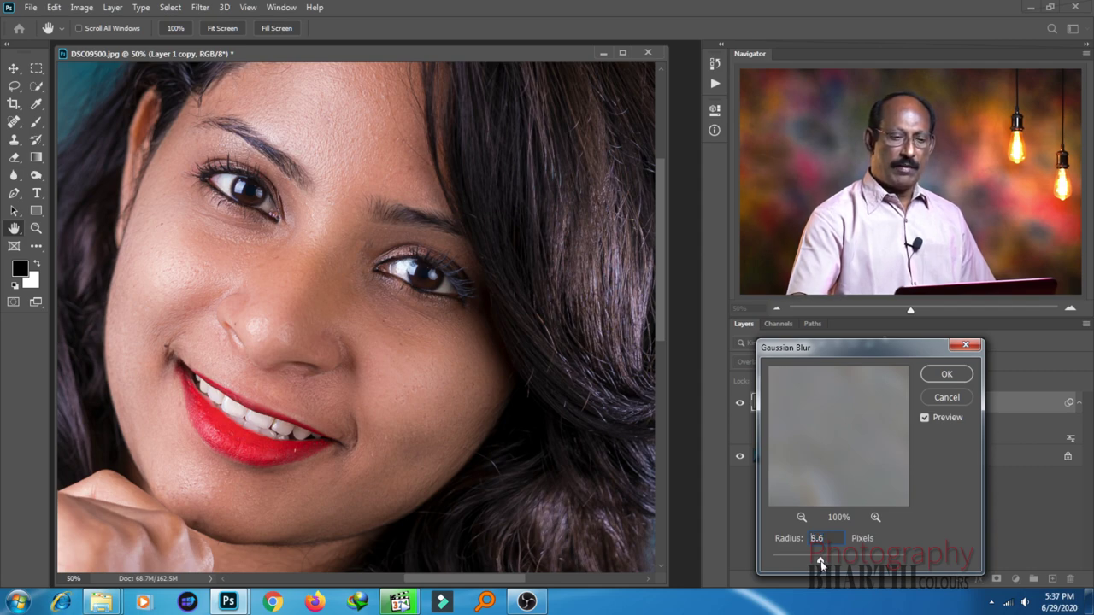
{"action": "mouse_move", "coordinate": [821, 563]}
{"action": "left_mouse_down"}
{"action": "mouse_move", "coordinate": [796, 562]}
{"action": "mouse_move", "coordinate": [862, 562]}
{"action": "mouse_move", "coordinate": [802, 563]}
{"action": "left_mouse_up"}
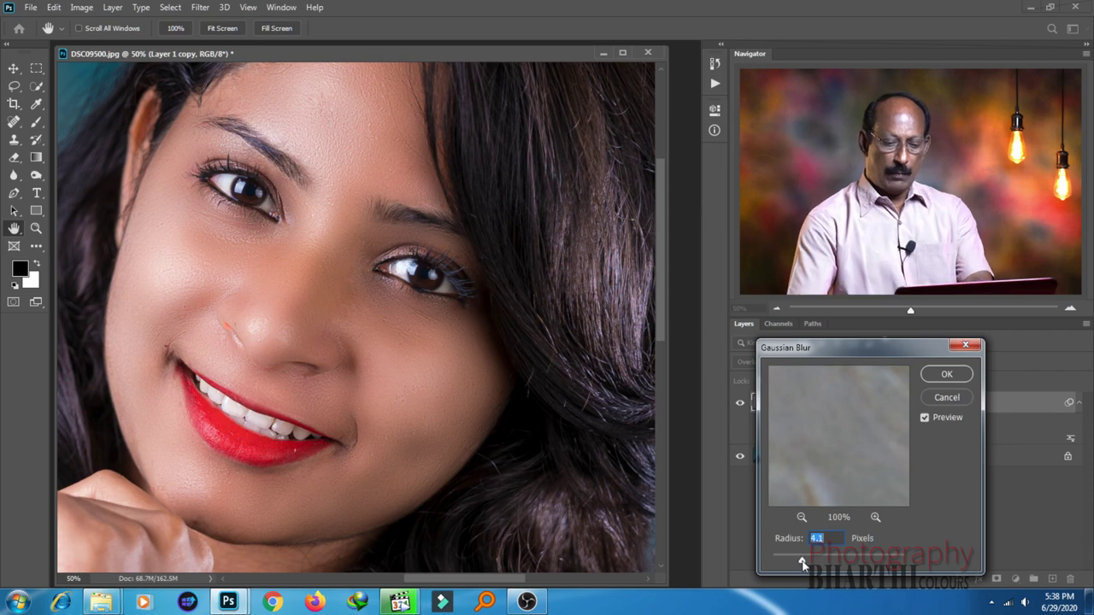
{"action": "left_click", "coordinate": [944, 376]}
{"action": "key", "text": "f"}
{"action": "key", "text": "f"}
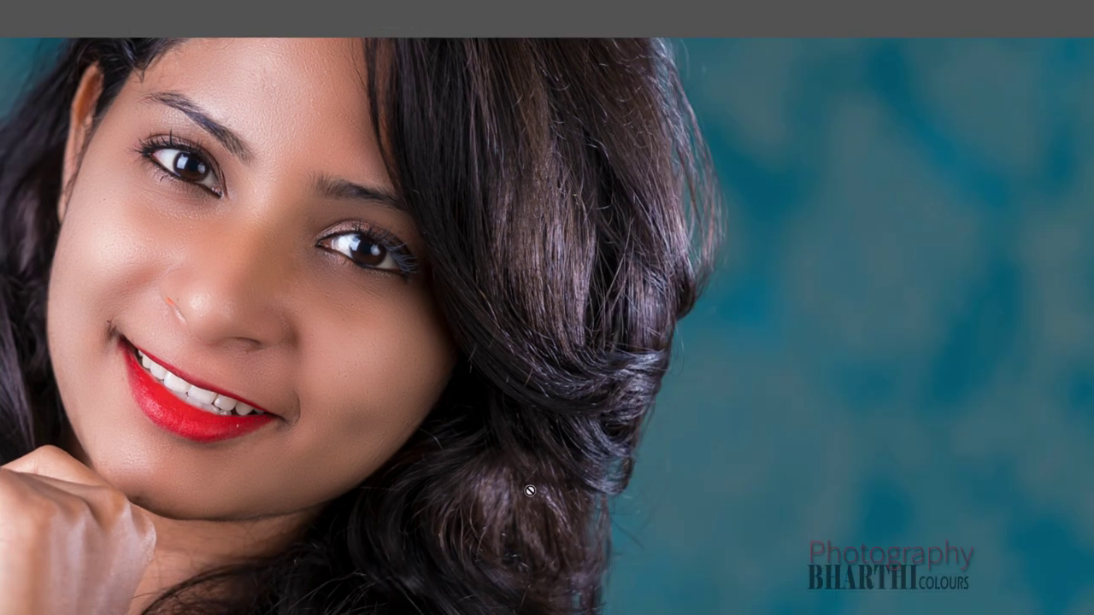